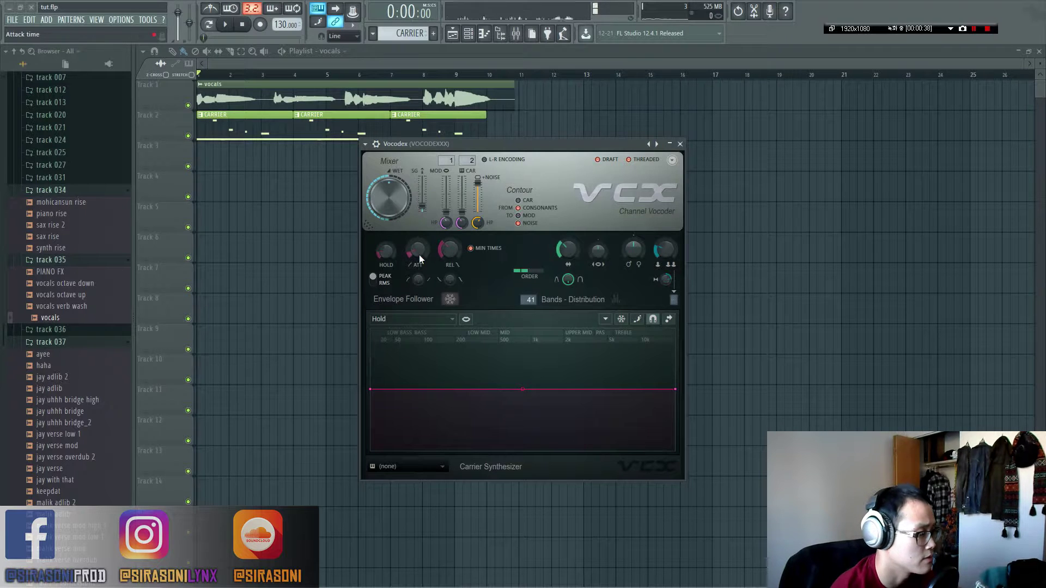
Play the start of the vocoded vocals to hear the current Vocodex envelope settings.
{"action": "key", "text": "space"}
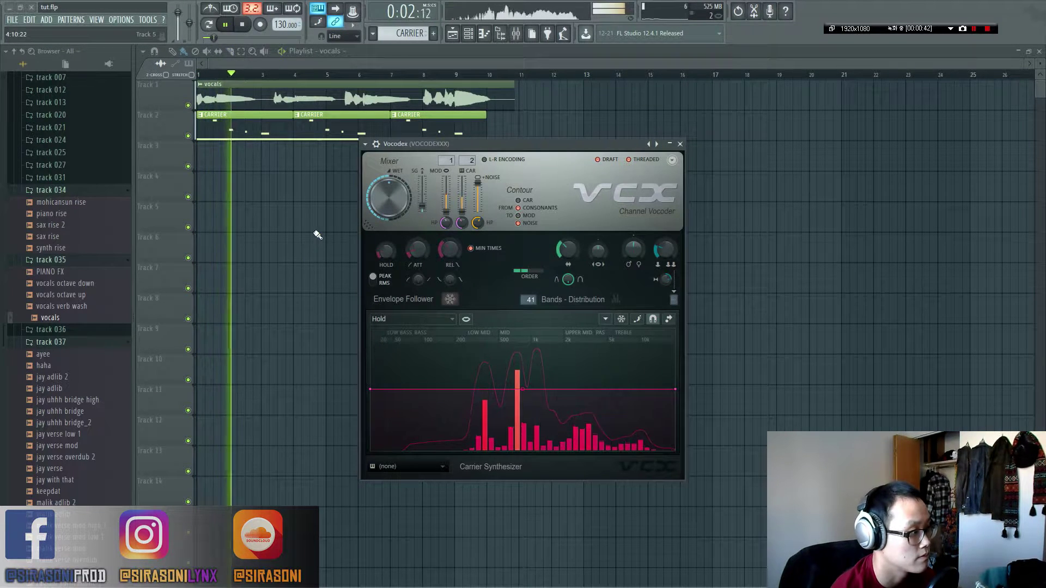
{"action": "key", "text": "Escape"}
{"action": "key", "text": "space"}
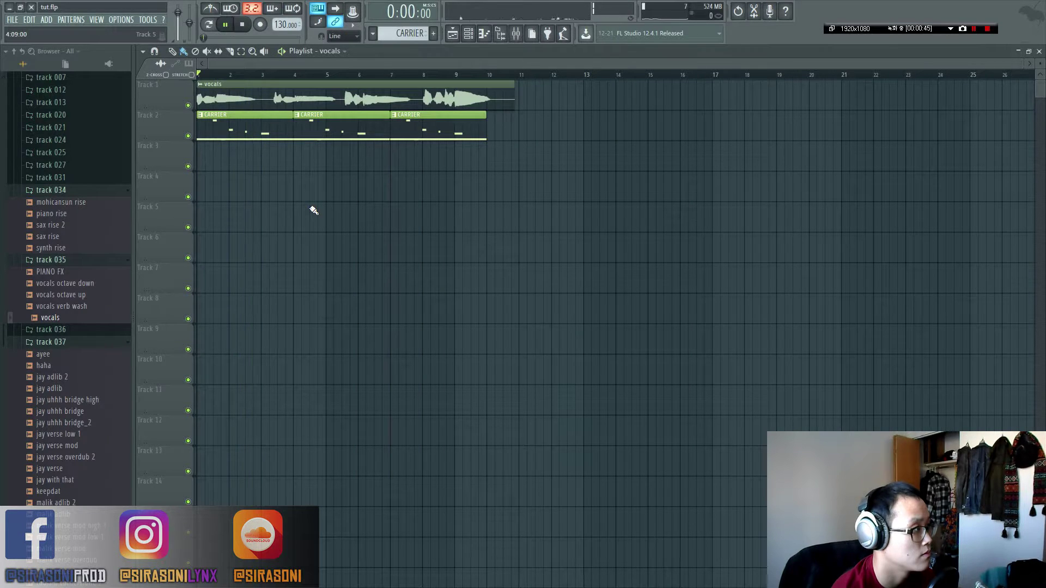
Set the Envelope Follower's attack time to 1000 ms in Vocodex and play the vocals to hear the effect.
{"action": "key", "text": "space"}
{"action": "key", "text": "Tab"}
{"action": "left_click_drag", "start_coordinate": [418, 249], "coordinate": [420, 182]}
{"action": "key", "text": "space"}
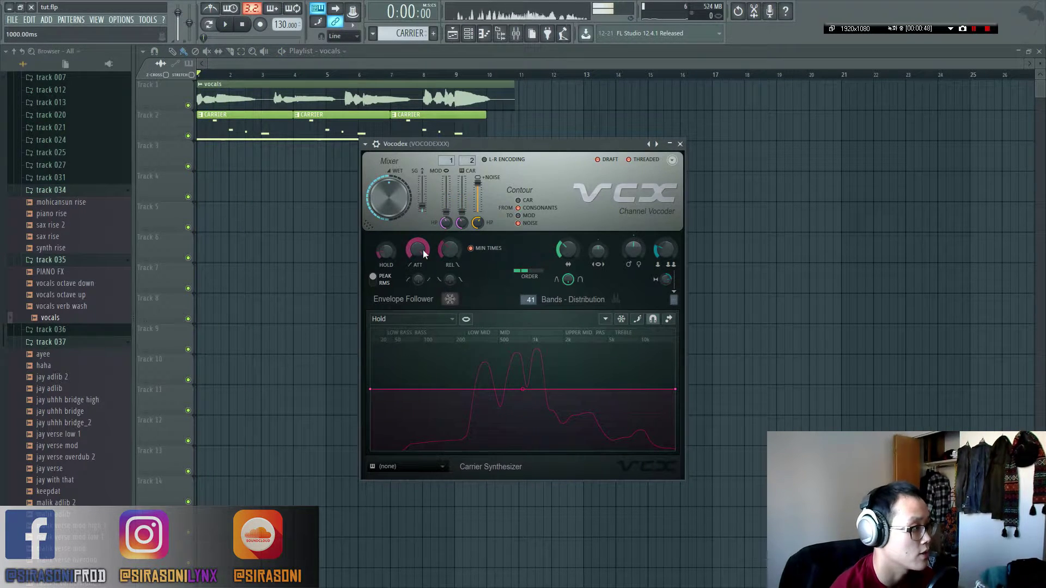
{"action": "key", "text": "space"}
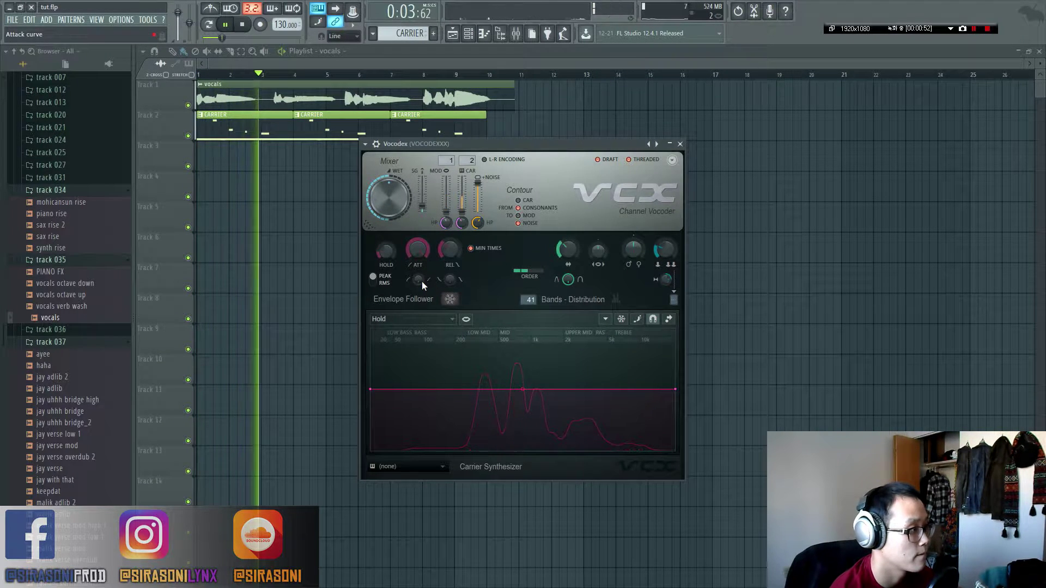
{"action": "key", "text": "space"}
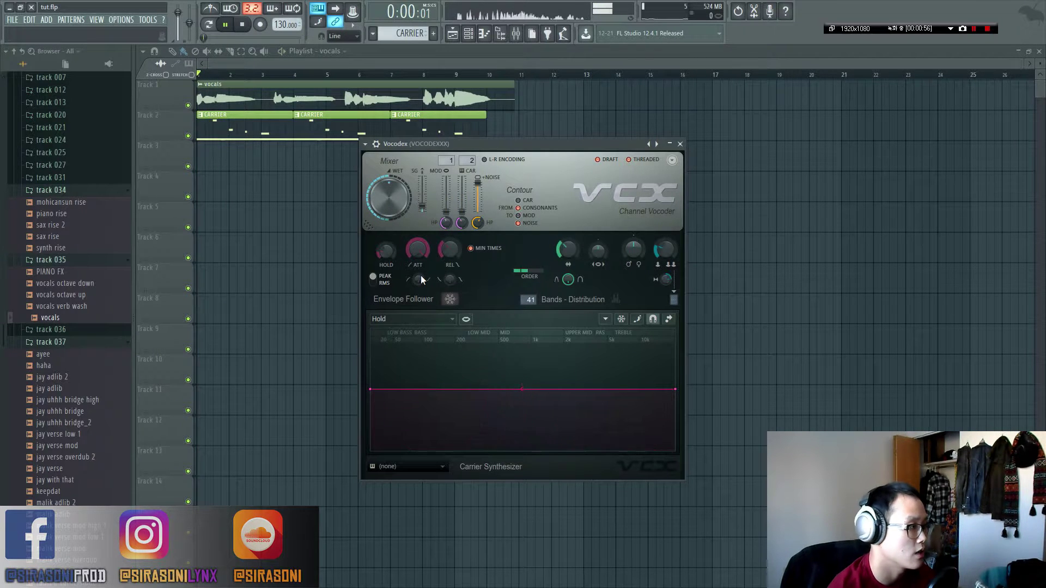
Compare an attack time of 0 ms with the maximum attack time by playing the vocals with each.
{"action": "left_click_drag", "start_coordinate": [418, 250], "coordinate": [418, 326]}
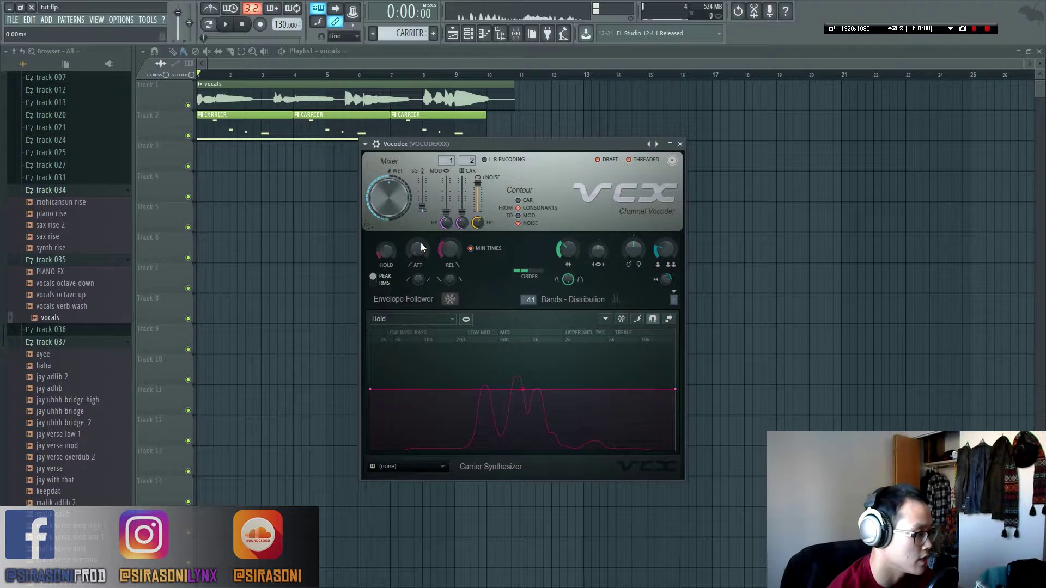
{"action": "key", "text": "space"}
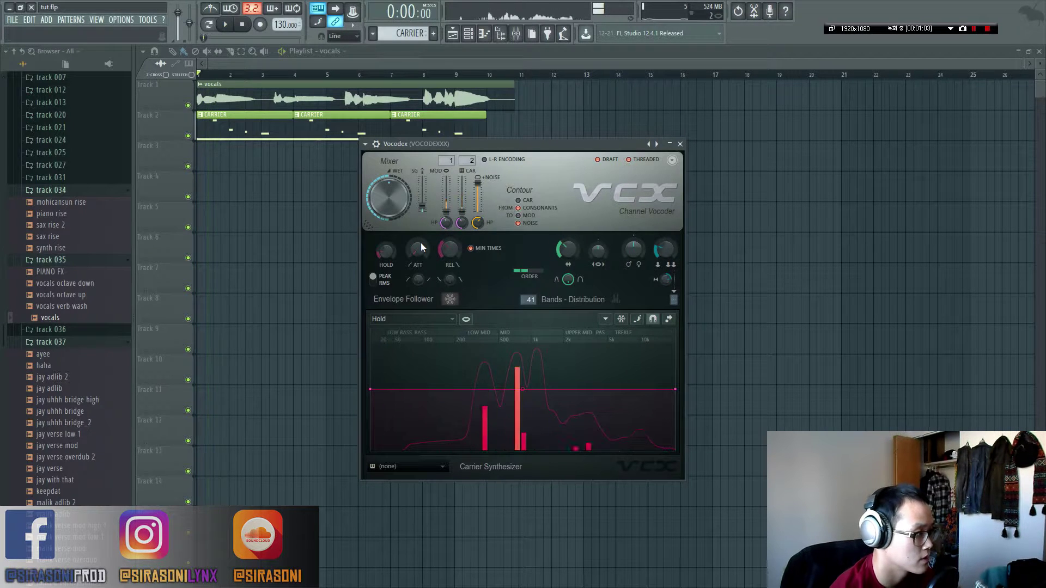
{"action": "left_click_drag", "start_coordinate": [420, 242], "coordinate": [421, 240]}
{"action": "key", "text": "space"}
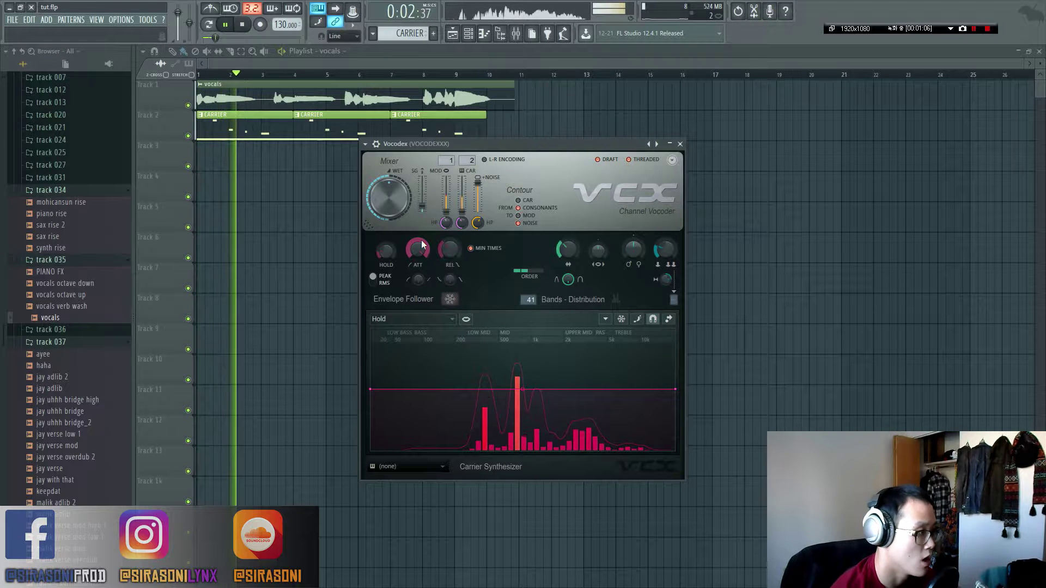
{"action": "key", "text": "space"}
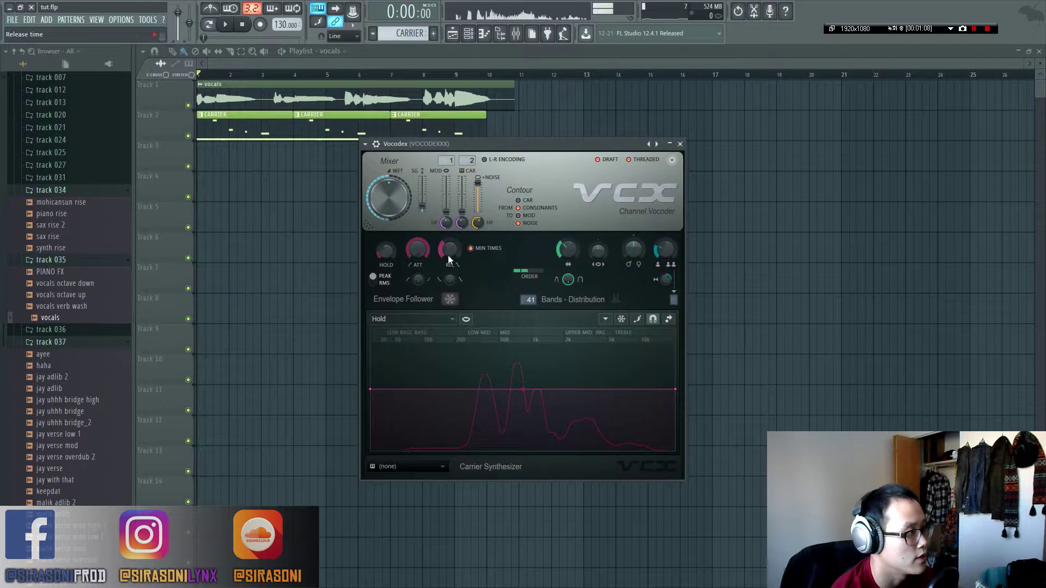
Raise the release time to maximum, set the attack curve to 3.96, and play the vocals.
{"action": "left_click_drag", "start_coordinate": [449, 256], "coordinate": [449, 234]}
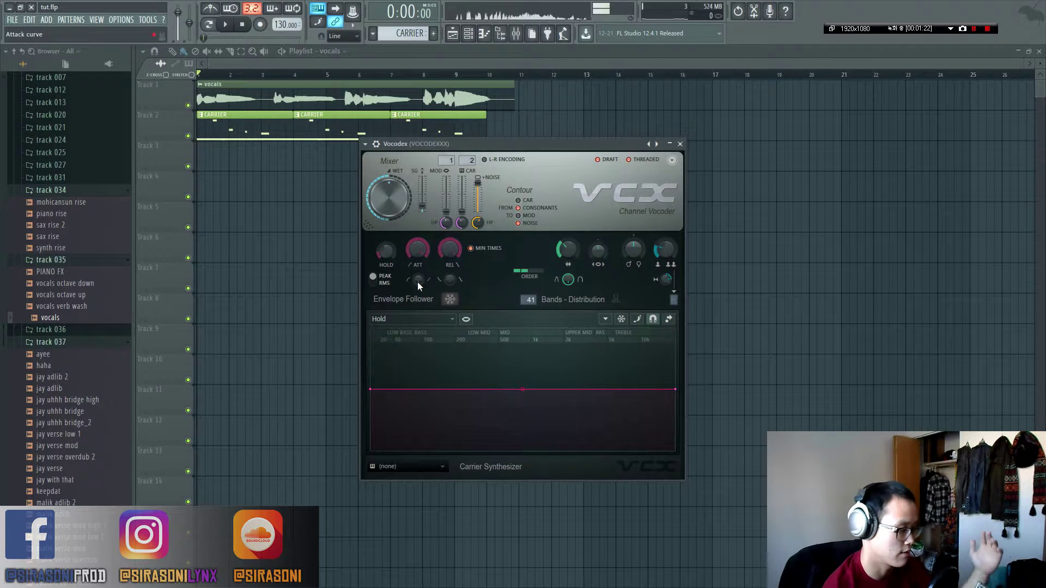
{"action": "left_click_drag", "start_coordinate": [417, 282], "coordinate": [417, 280]}
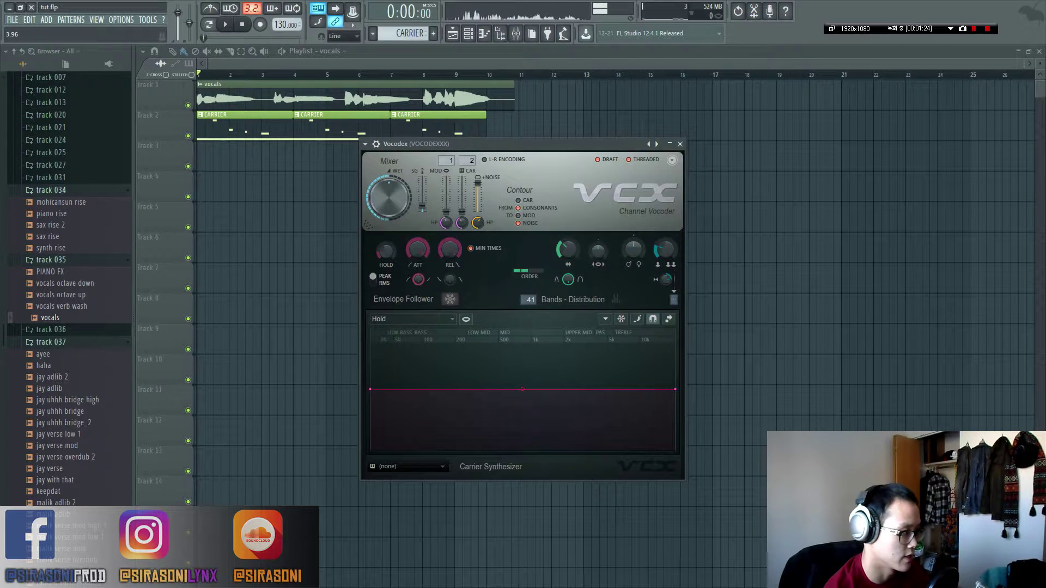
{"action": "key", "text": "space"}
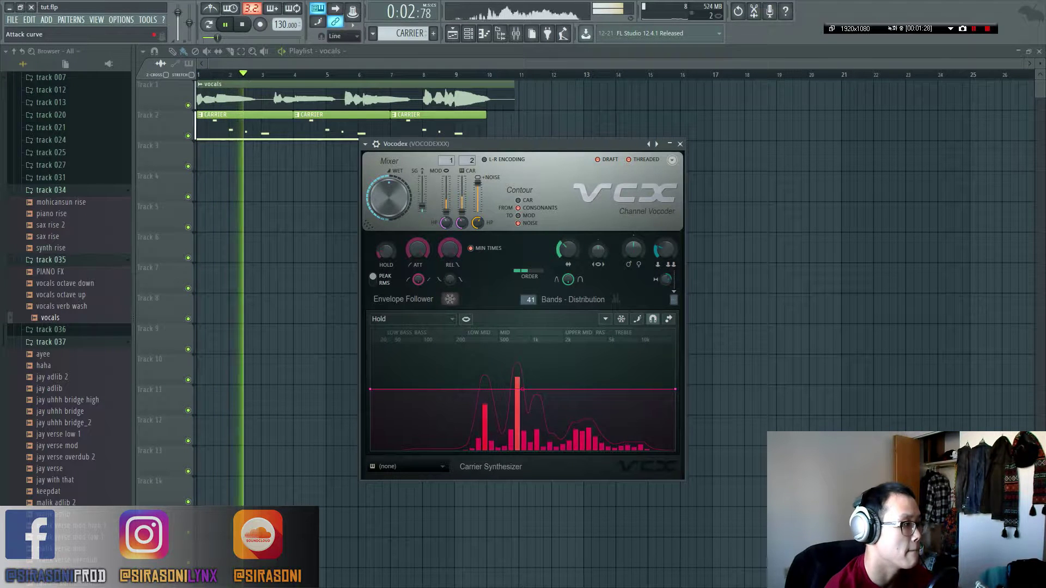
{"action": "key", "text": "space"}
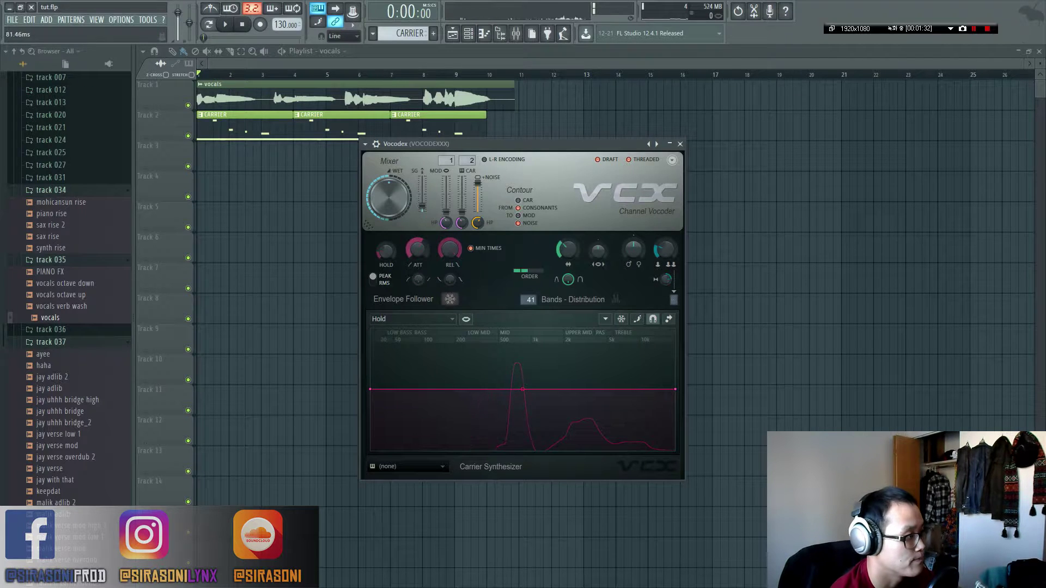
Lower the attack and release times to zero, set the hold time to 3.47 ms, and start playback.
{"action": "left_click_drag", "start_coordinate": [457, 249], "coordinate": [458, 267]}
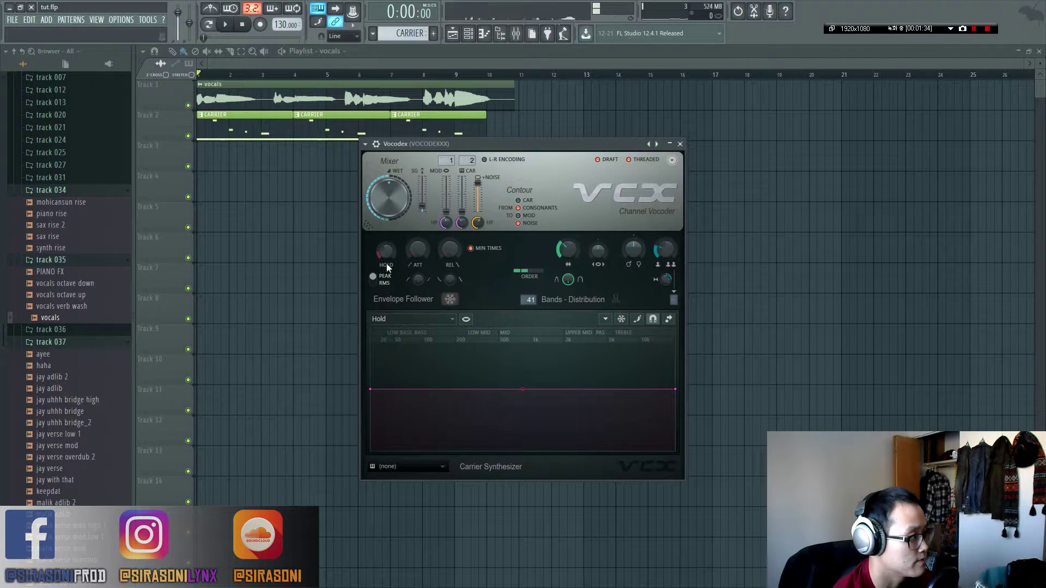
{"action": "left_click_drag", "start_coordinate": [386, 250], "coordinate": [386, 240]}
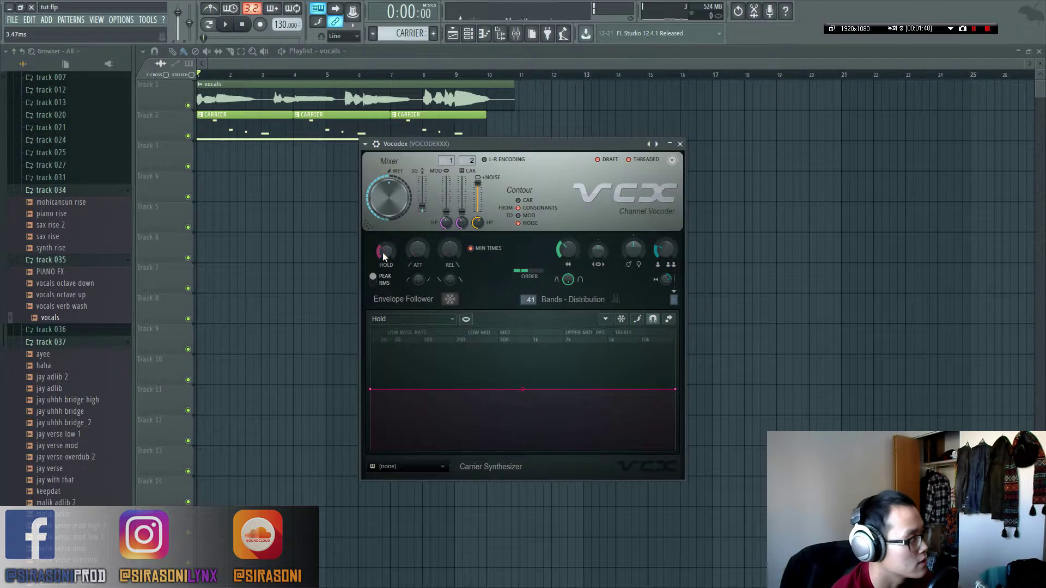
{"action": "key", "text": "space"}
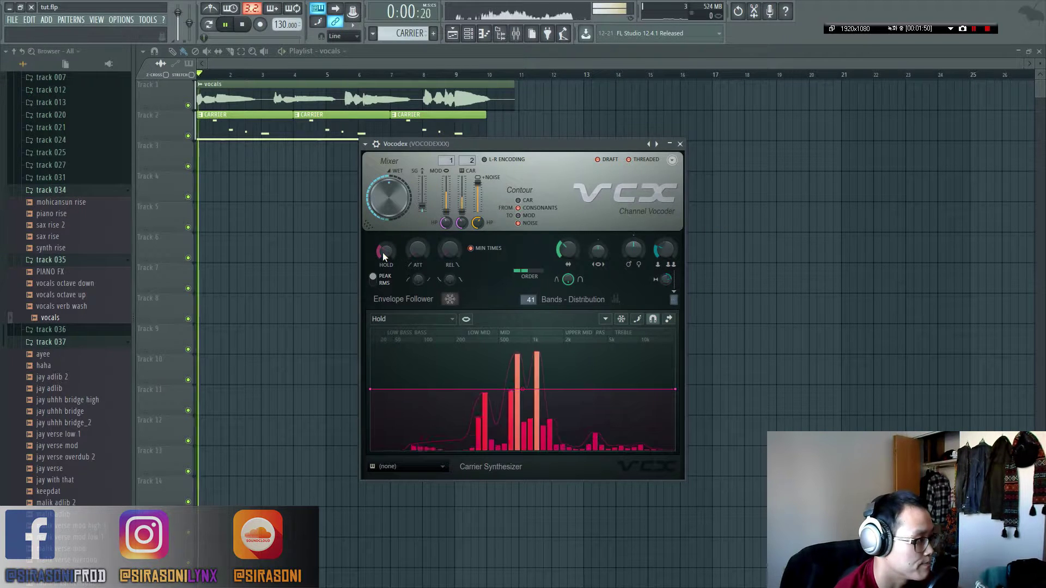
Raise the Envelope Follower's hold time to 250 ms and listen to the vocals.
{"action": "scroll", "coordinate": [384, 252], "scroll_direction": "up", "scroll_amount": 5}
{"action": "key", "text": "space"}
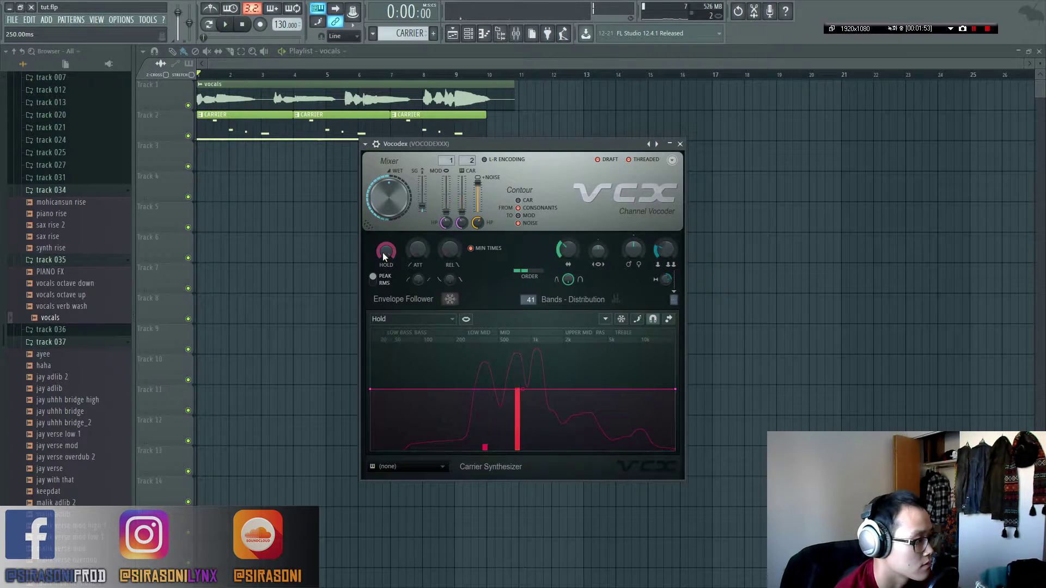
{"action": "key", "text": "space"}
{"action": "key", "text": "space"}
Reduce the hold time to zero and play the vocals for comparison.
{"action": "left_click_drag", "start_coordinate": [383, 253], "coordinate": [383, 327]}
{"action": "key", "text": "space"}
{"action": "key", "text": "space"}
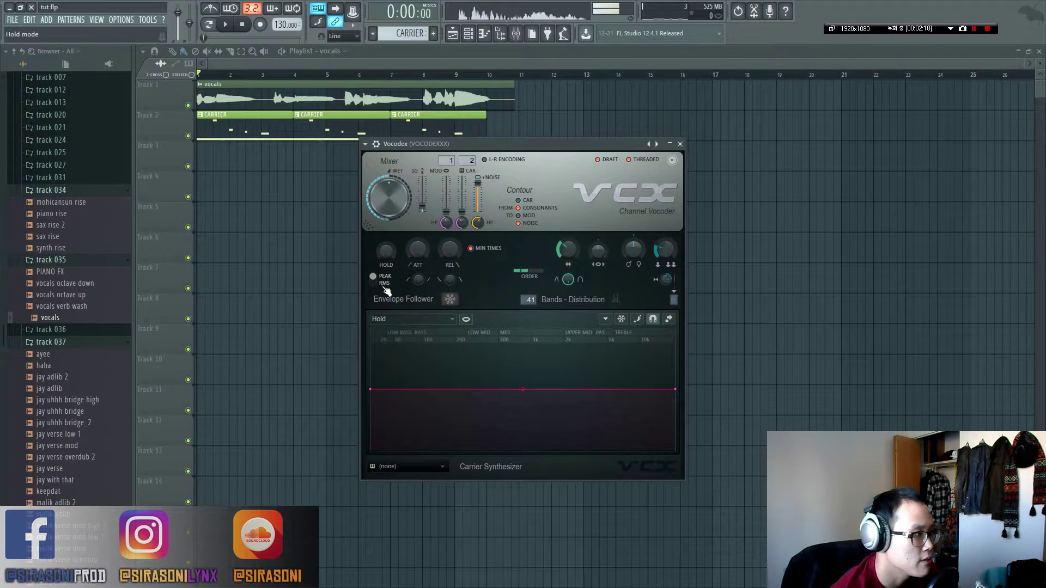
Examine the peaks and sustained parts of the vocals waveform in the playlist alongside the Vocodex envelope controls.
{"action": "right_click", "coordinate": [251, 191], "text": "ctrl"}
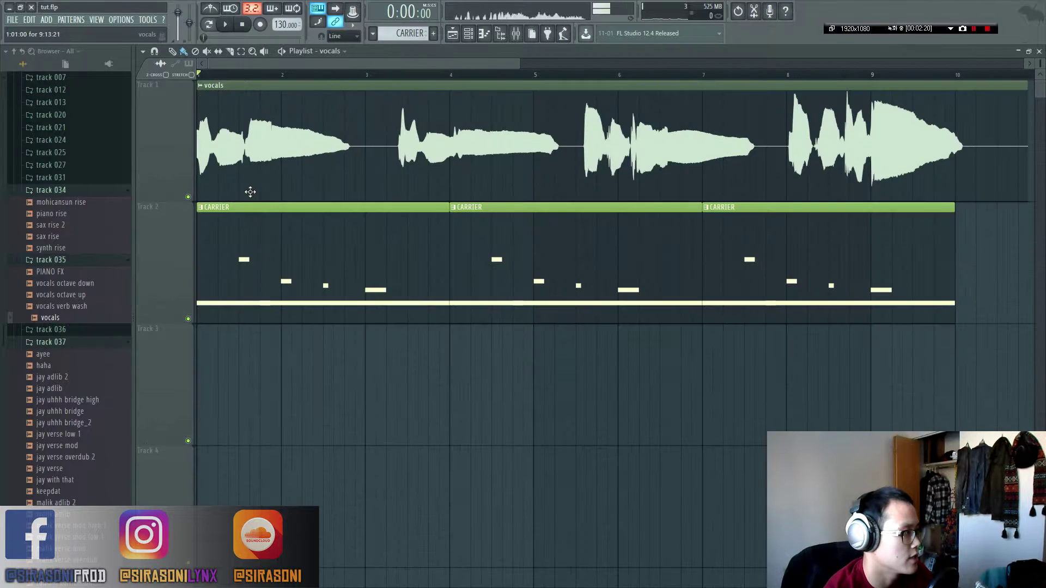
{"action": "scroll", "coordinate": [197, 158], "scroll_direction": "up", "scroll_amount": 4}
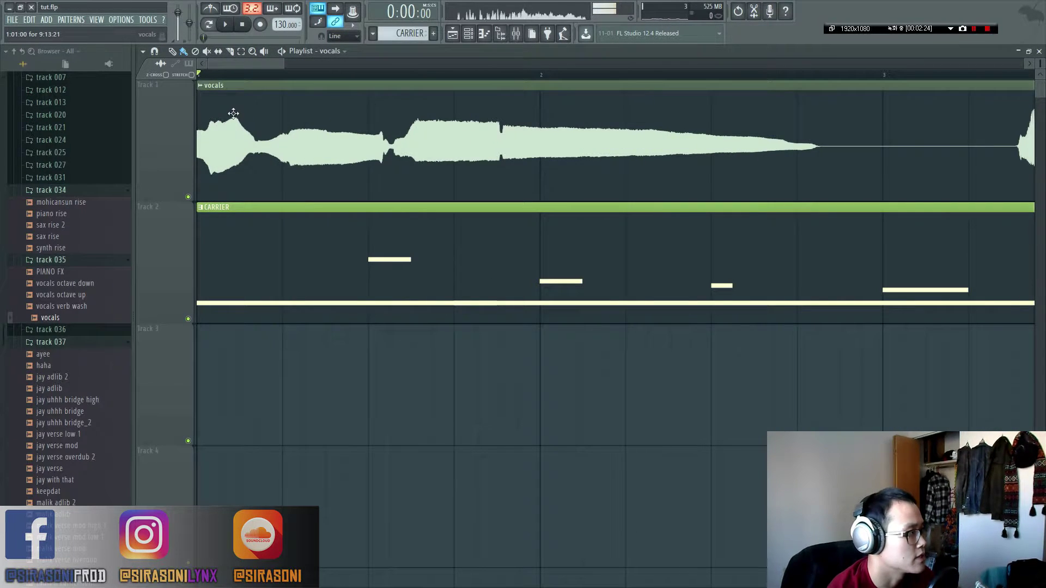
{"action": "scroll", "coordinate": [316, 108], "scroll_direction": "down", "scroll_amount": 2}
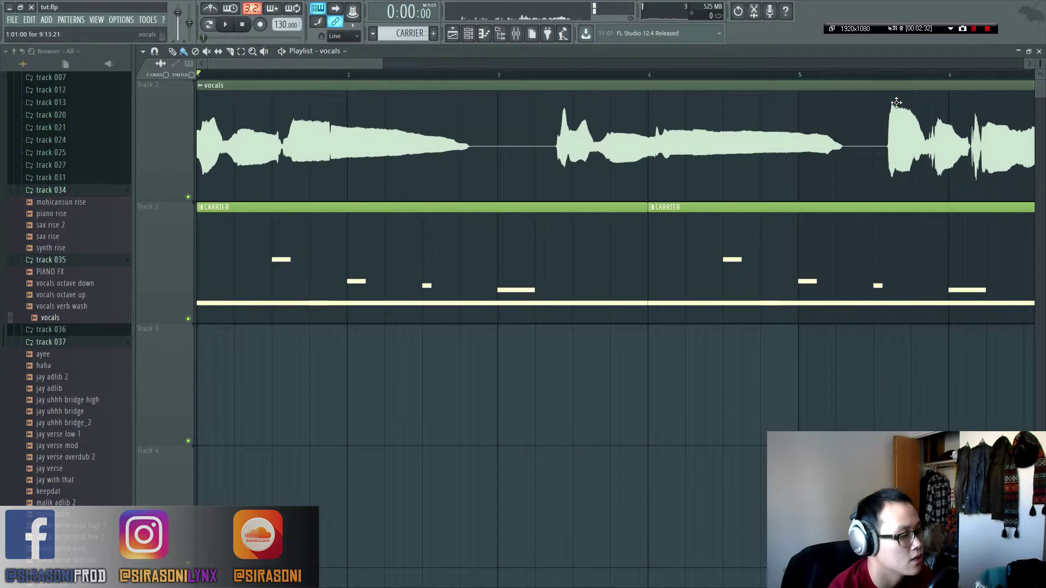
{"action": "key", "text": "Tab"}
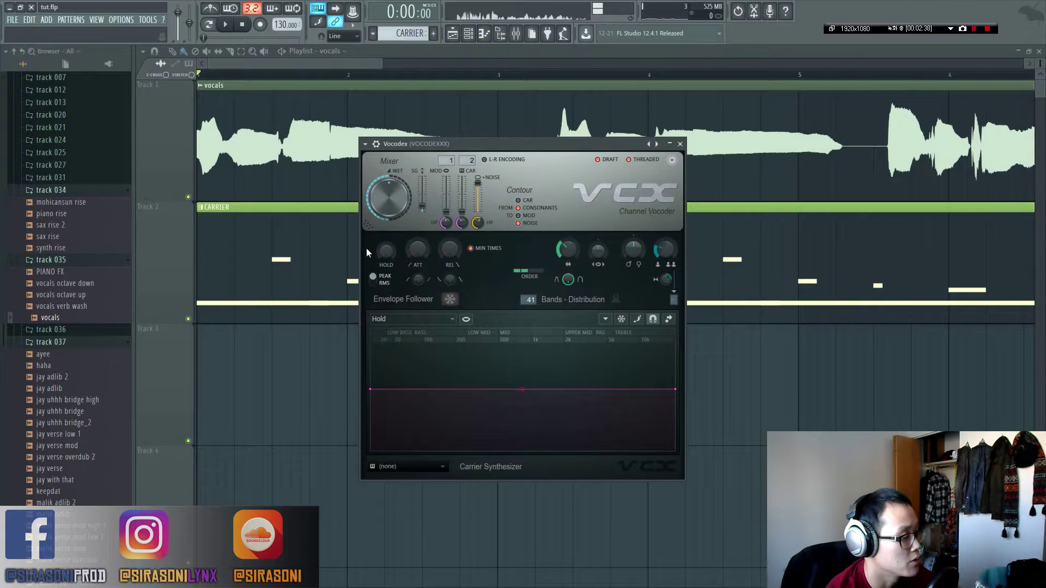
{"action": "key", "text": "Escape"}
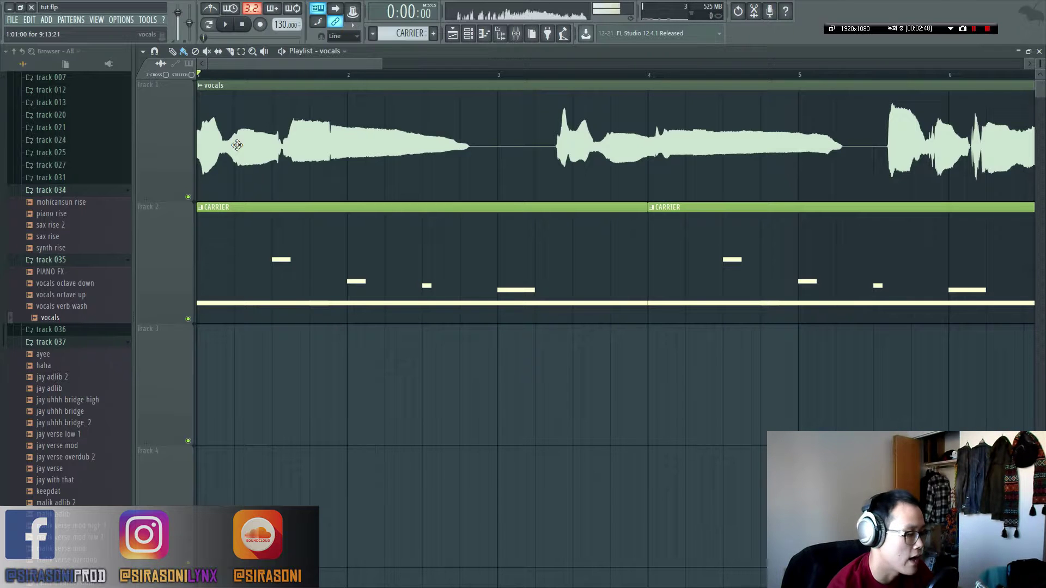
{"action": "scroll", "coordinate": [237, 144], "scroll_direction": "down", "scroll_amount": 2}
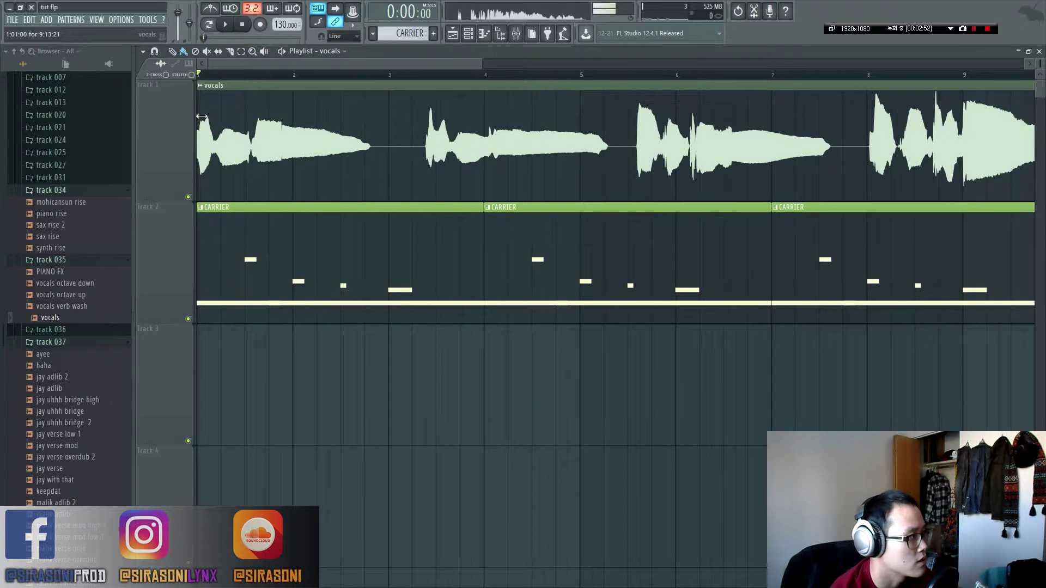
{"action": "scroll", "coordinate": [212, 124], "scroll_direction": "up", "scroll_amount": 3}
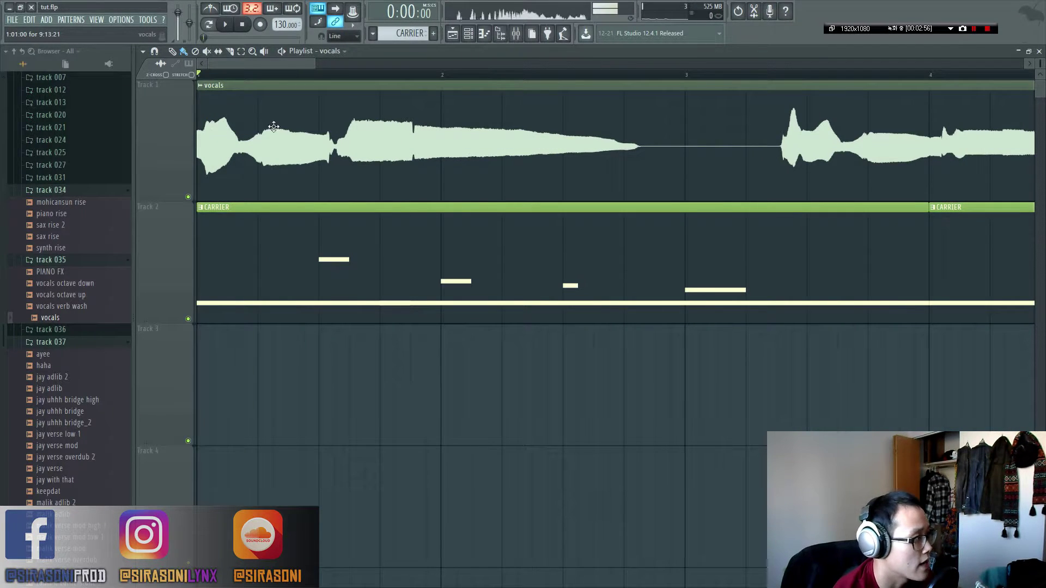
{"action": "scroll", "coordinate": [375, 126], "scroll_direction": "down", "scroll_amount": 2}
{"action": "scroll", "coordinate": [375, 126], "scroll_direction": "down", "scroll_amount": 1}
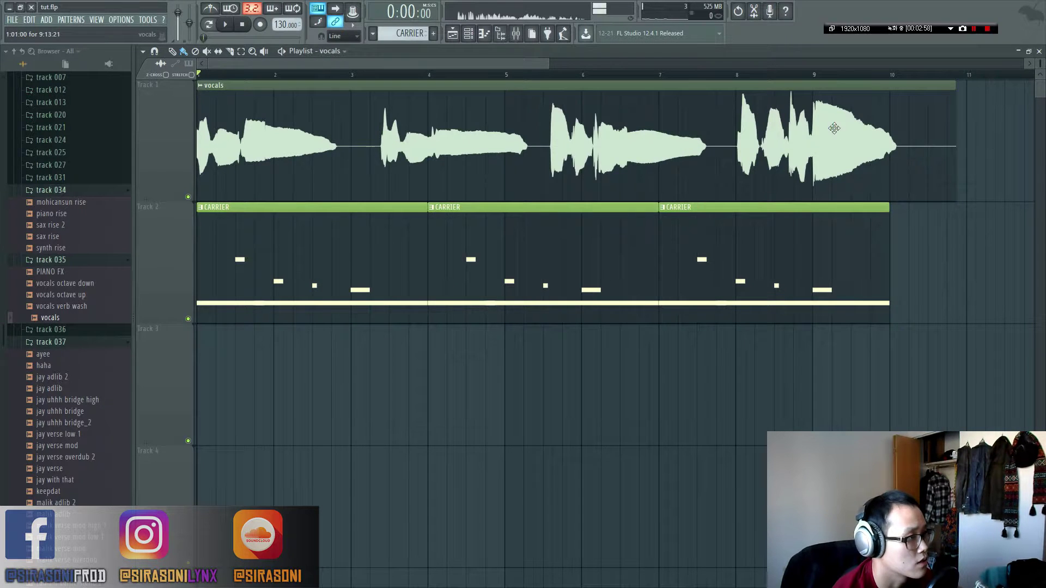
Raise the Vocodex hold time to maximum during playback and switch the hold mode to RMS and back to Peak.
{"action": "key", "text": "Tab"}
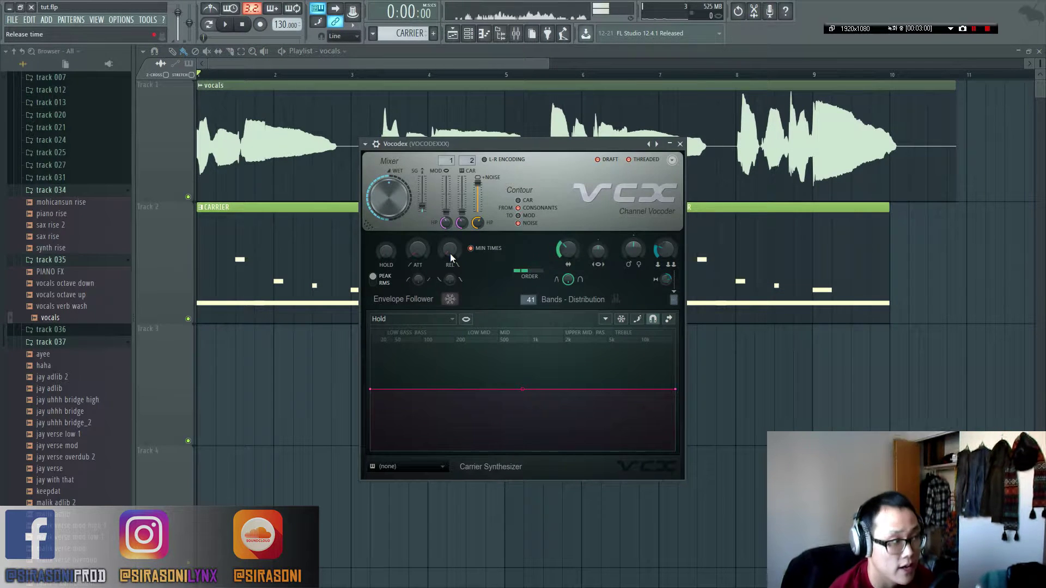
{"action": "key", "text": "space"}
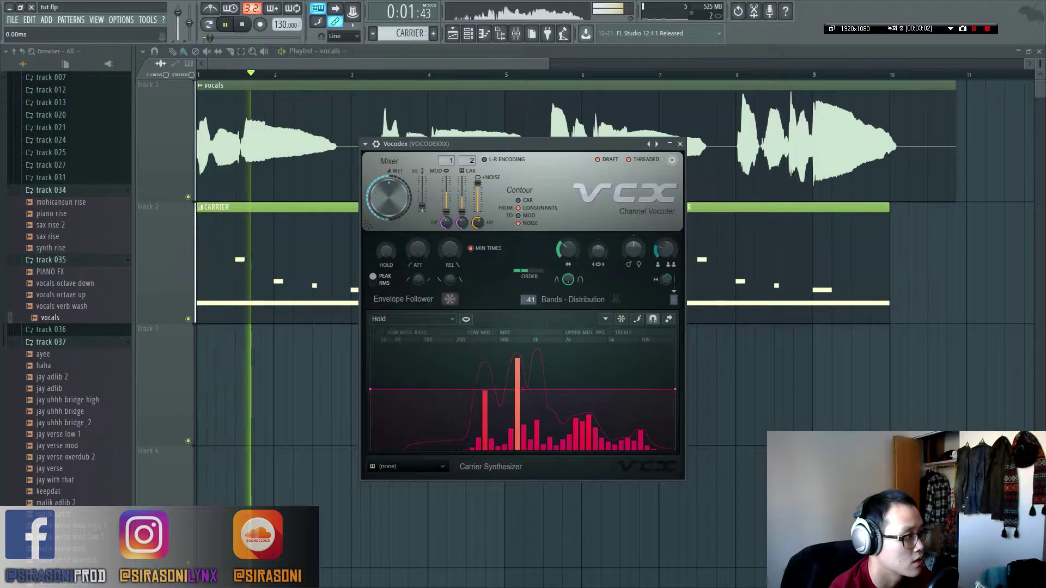
{"action": "left_click_drag", "start_coordinate": [384, 252], "coordinate": [385, 180]}
{"action": "left_click", "coordinate": [375, 281]}
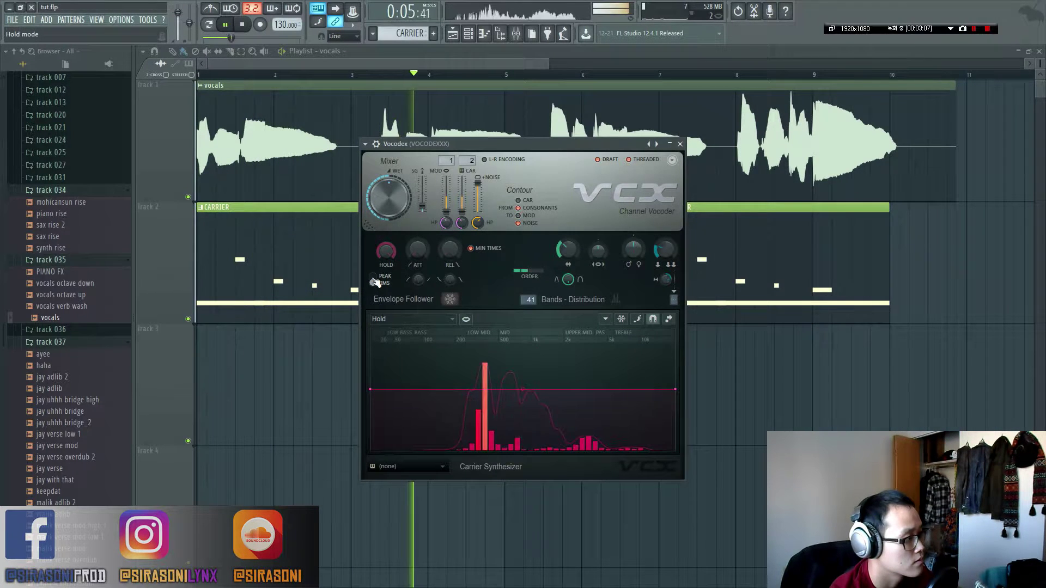
{"action": "left_click", "coordinate": [373, 279]}
{"action": "key", "text": "space"}
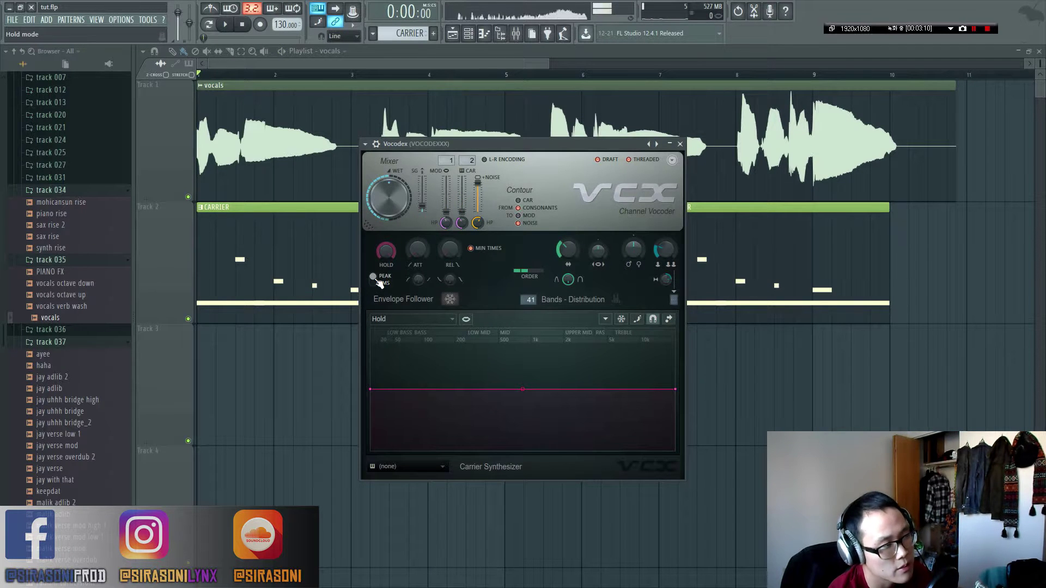
Compare the Peak and RMS hold modes while playing the vocals, leaving RMS selected.
{"action": "left_click", "coordinate": [376, 281]}
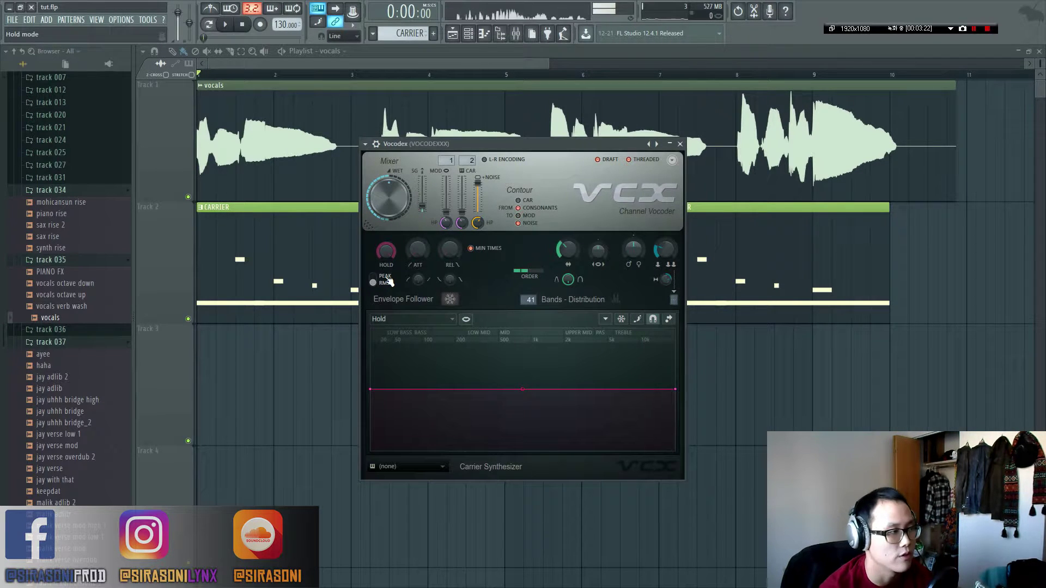
{"action": "left_click", "coordinate": [388, 281]}
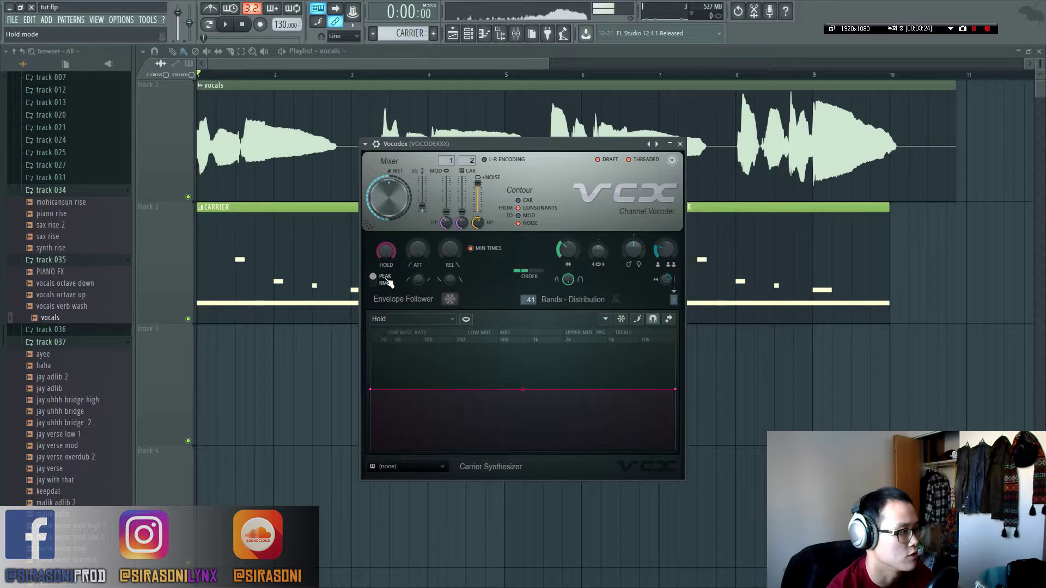
{"action": "key", "text": "space"}
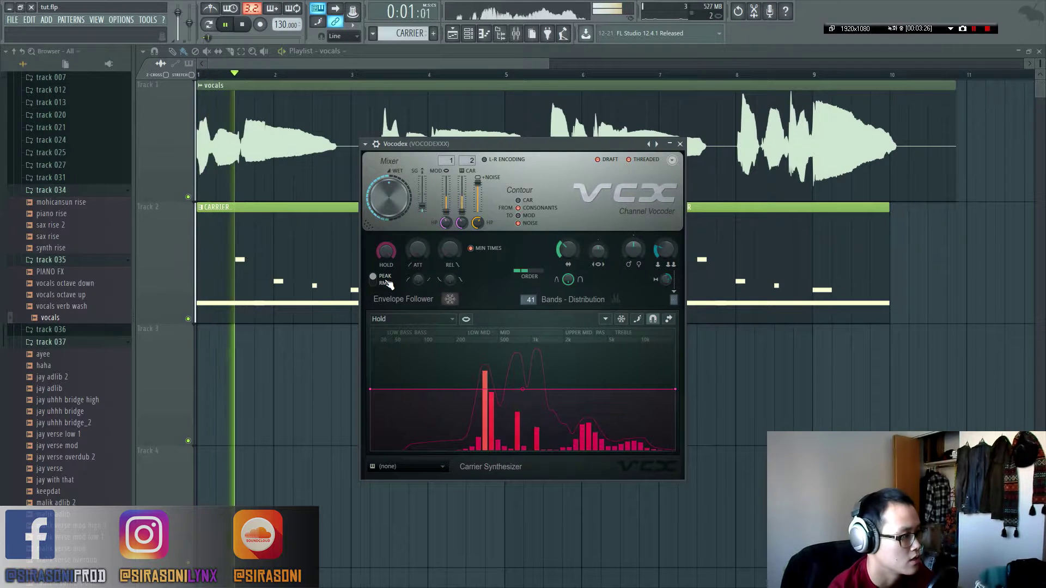
{"action": "left_click", "coordinate": [388, 282]}
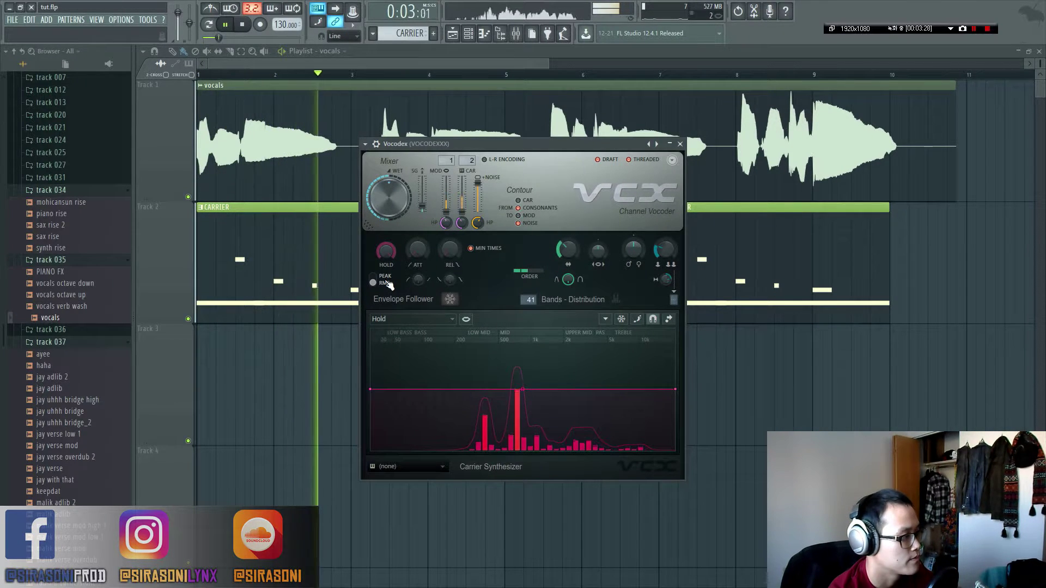
{"action": "key", "text": "space"}
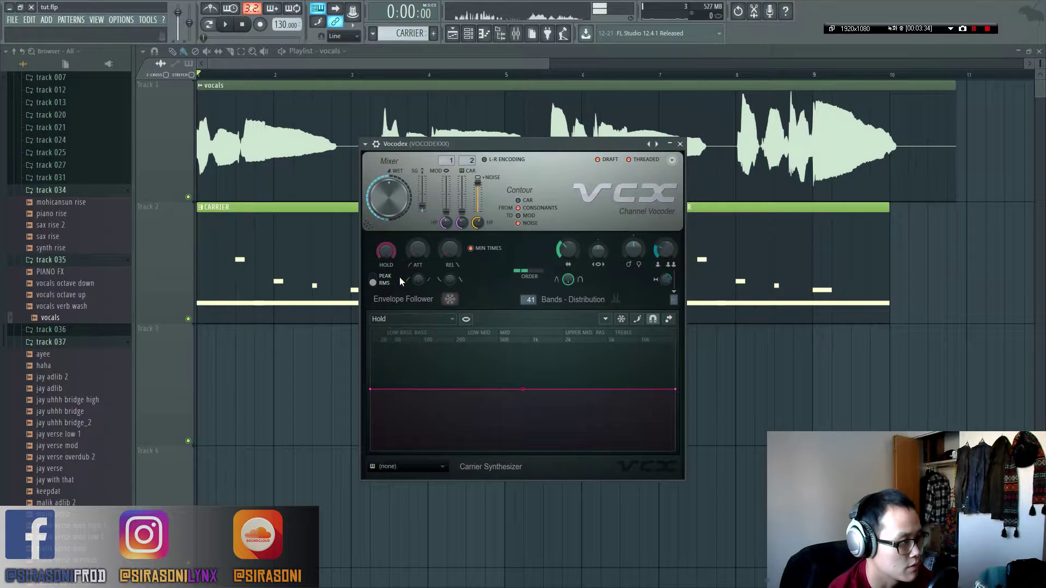
Set the Vocodex hold time to 0 ms and play the vocals.
{"action": "left_click_drag", "start_coordinate": [390, 246], "coordinate": [390, 275]}
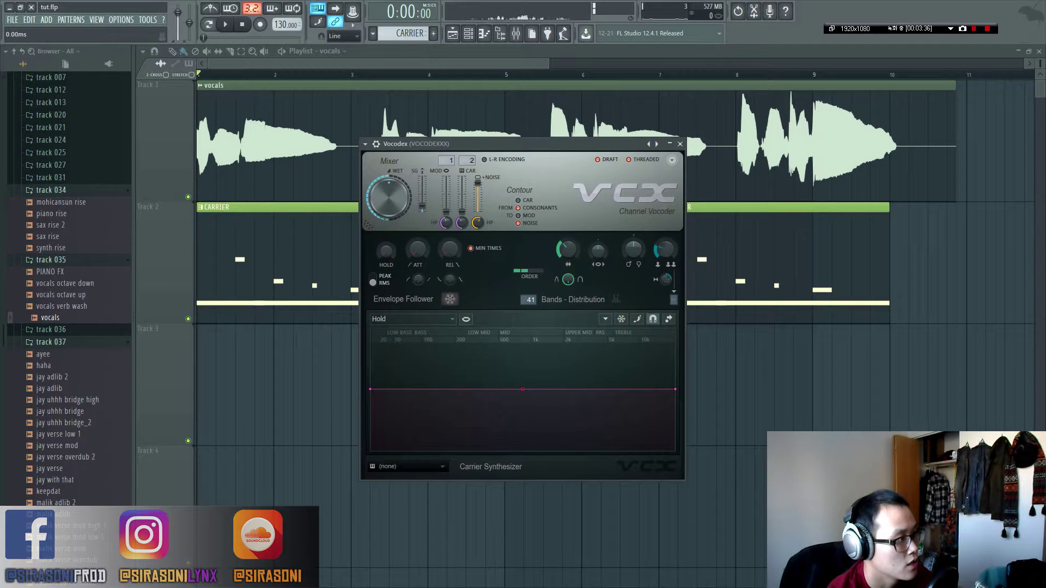
{"action": "key", "text": "space"}
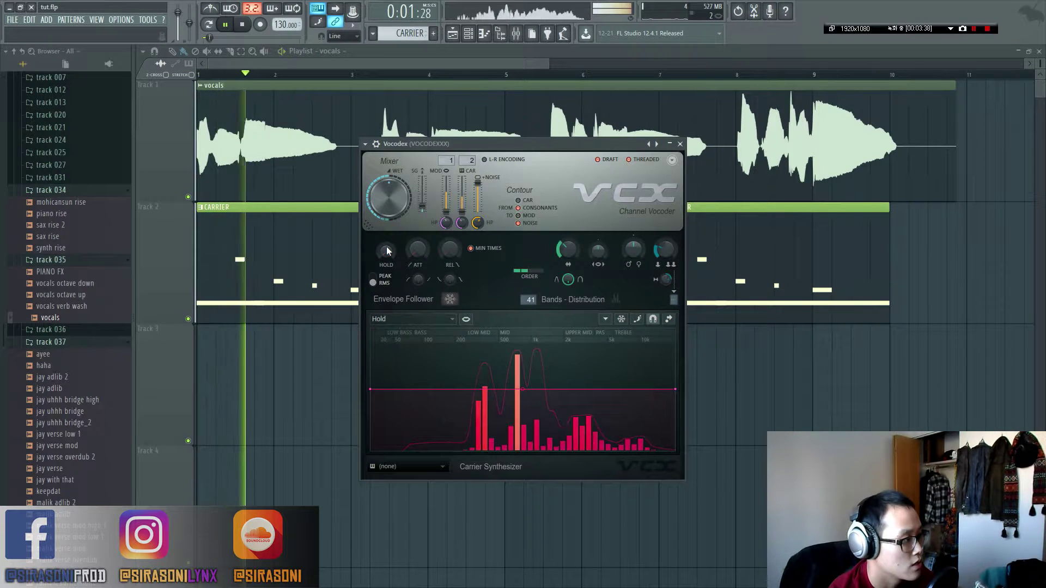
{"action": "key", "text": "space"}
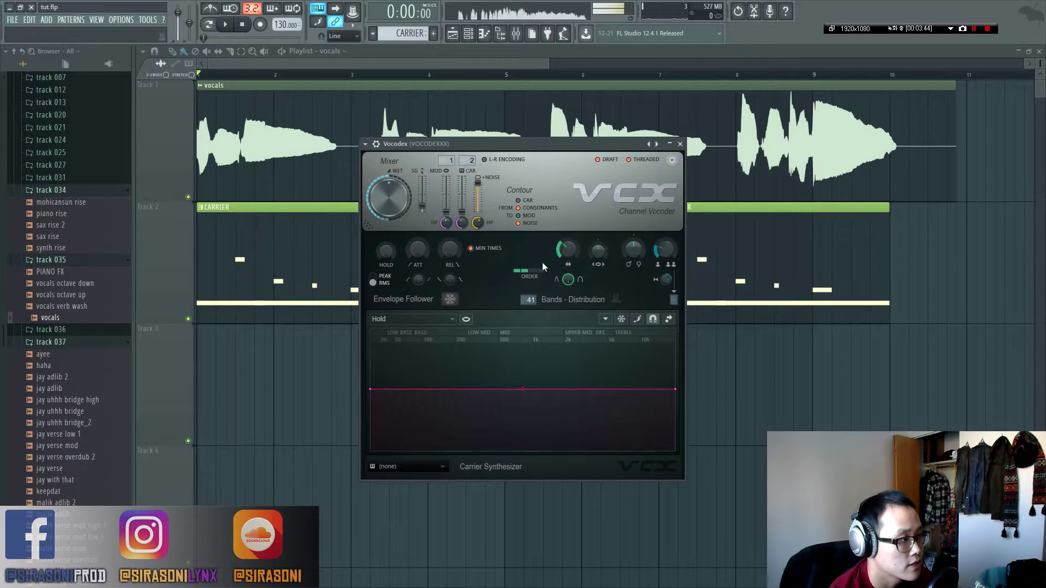
Lower the Vocodex band width to 1% and play the vocals to view the narrow bands.
{"action": "left_click_drag", "start_coordinate": [529, 277], "coordinate": [543, 276]}
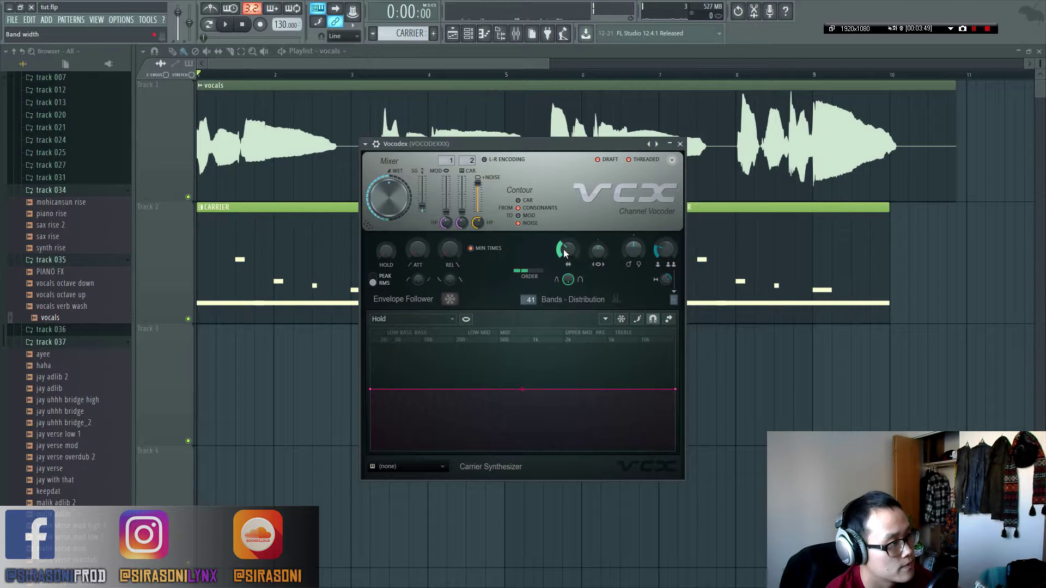
{"action": "left_click_drag", "start_coordinate": [564, 250], "coordinate": [563, 294]}
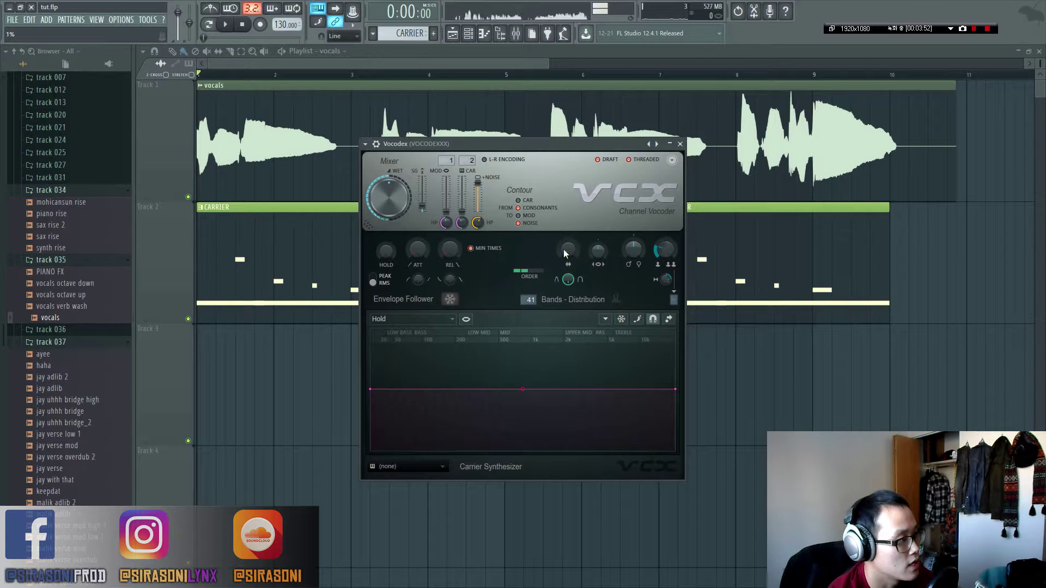
{"action": "key", "text": "space"}
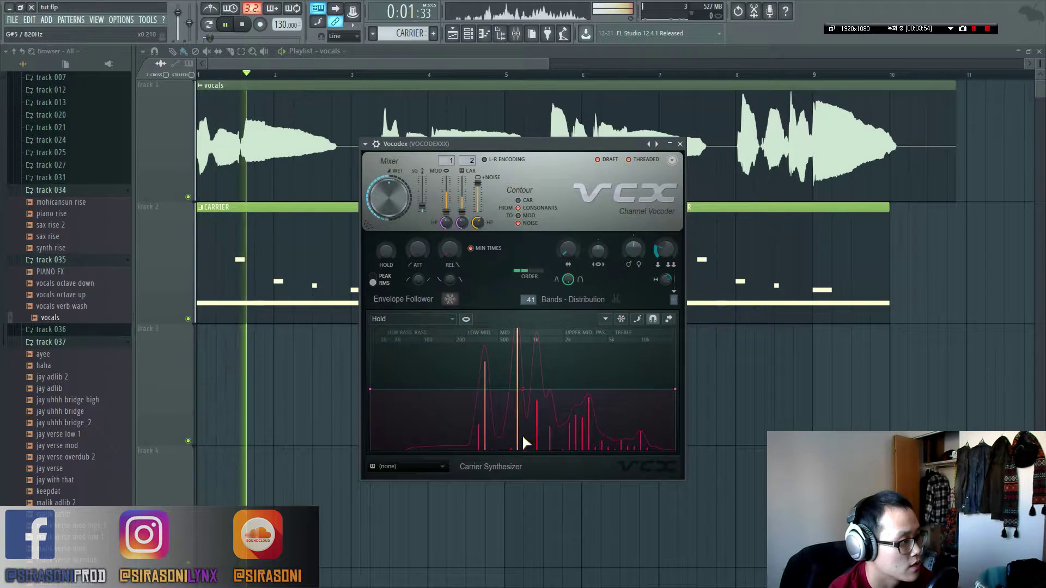
{"action": "key", "text": "space"}
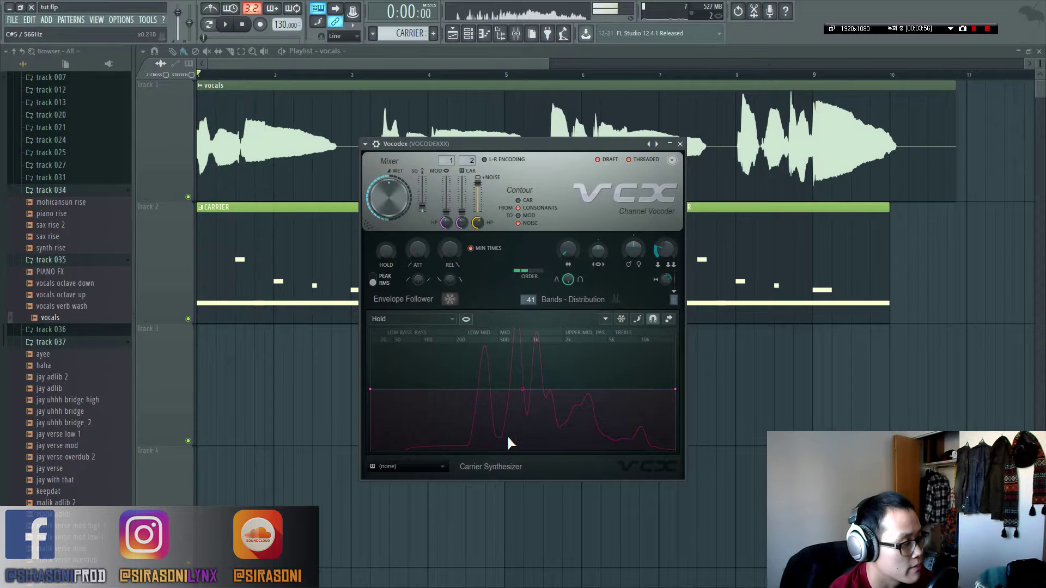
Set the Vocodex band count to 5 and play the vocals.
{"action": "left_click_drag", "start_coordinate": [530, 300], "coordinate": [530, 304]}
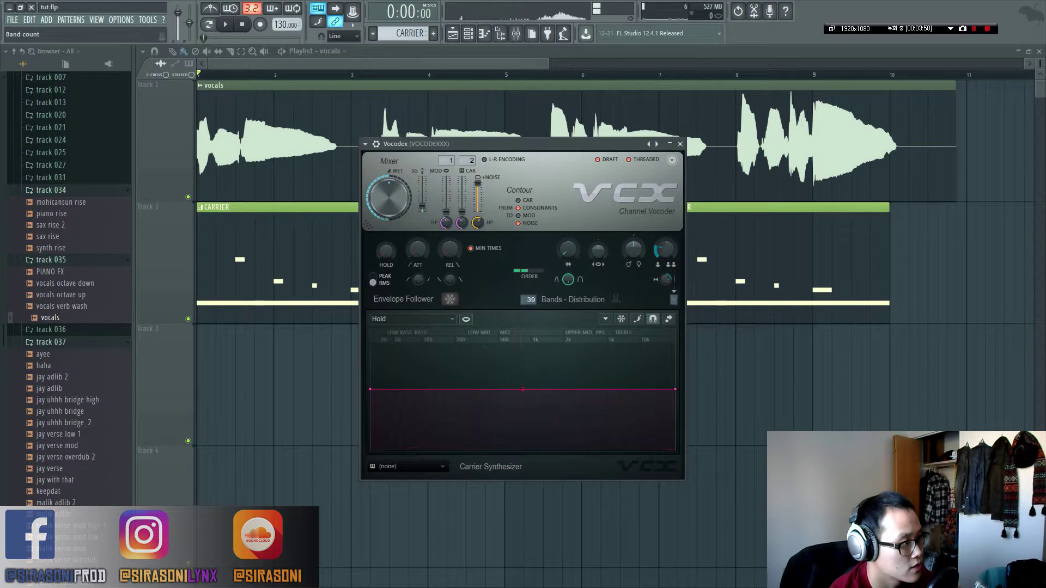
{"action": "key", "text": "space"}
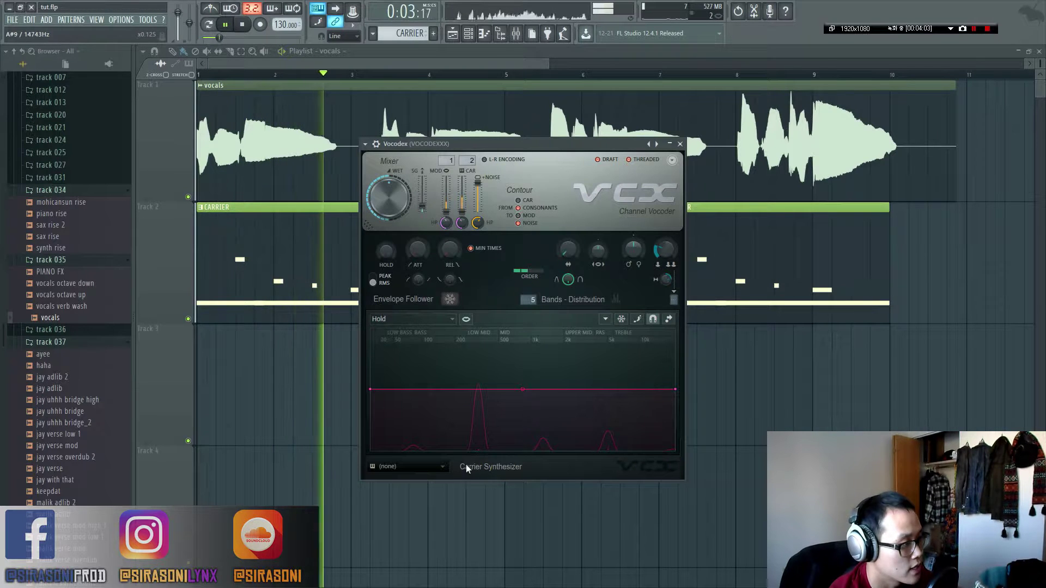
{"action": "key", "text": "space"}
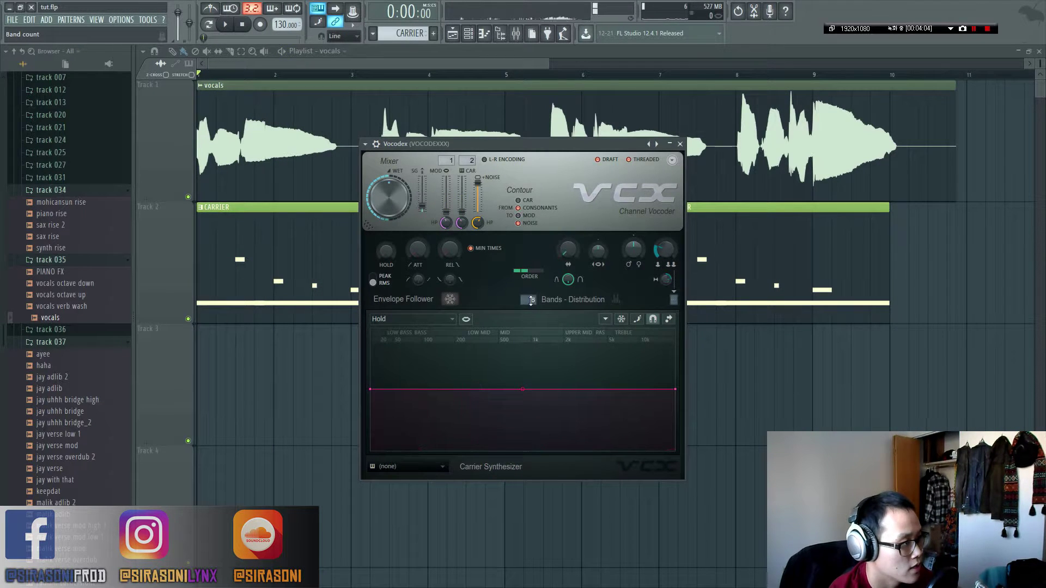
Raise the band count to 10 and play the vocals, then return it to 5 and play them again.
{"action": "scroll", "coordinate": [532, 303], "scroll_direction": "up", "scroll_amount": 5}
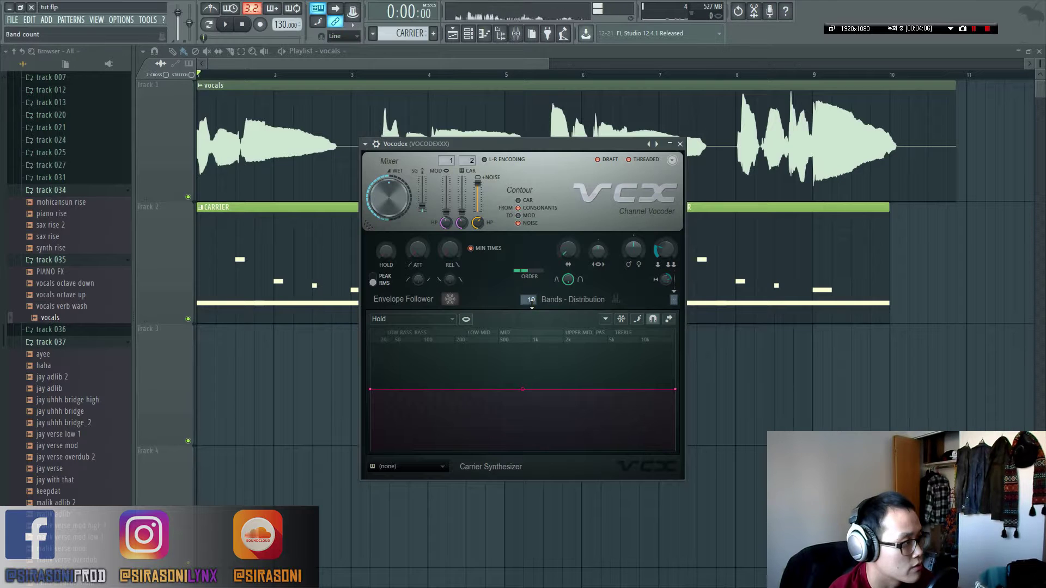
{"action": "key", "text": "space"}
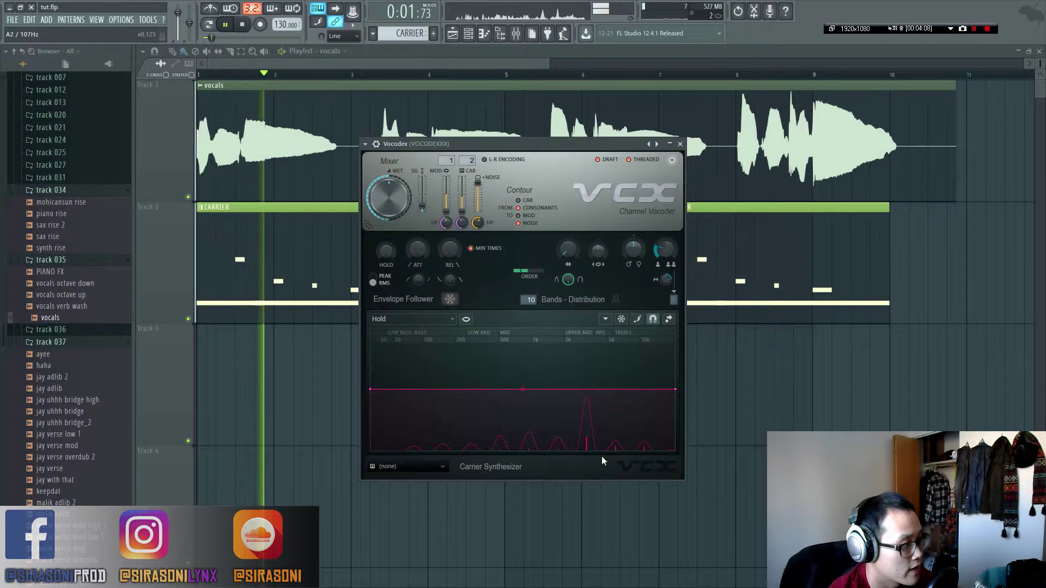
{"action": "key", "text": "space"}
{"action": "scroll", "coordinate": [531, 303], "scroll_direction": "down", "scroll_amount": 2}
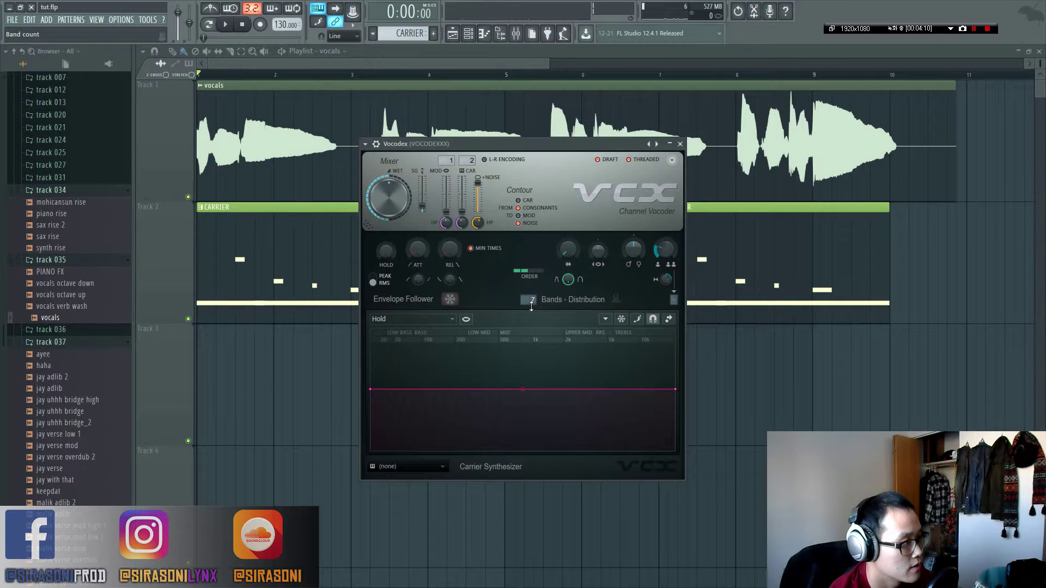
{"action": "key", "text": "space"}
{"action": "key", "text": "space"}
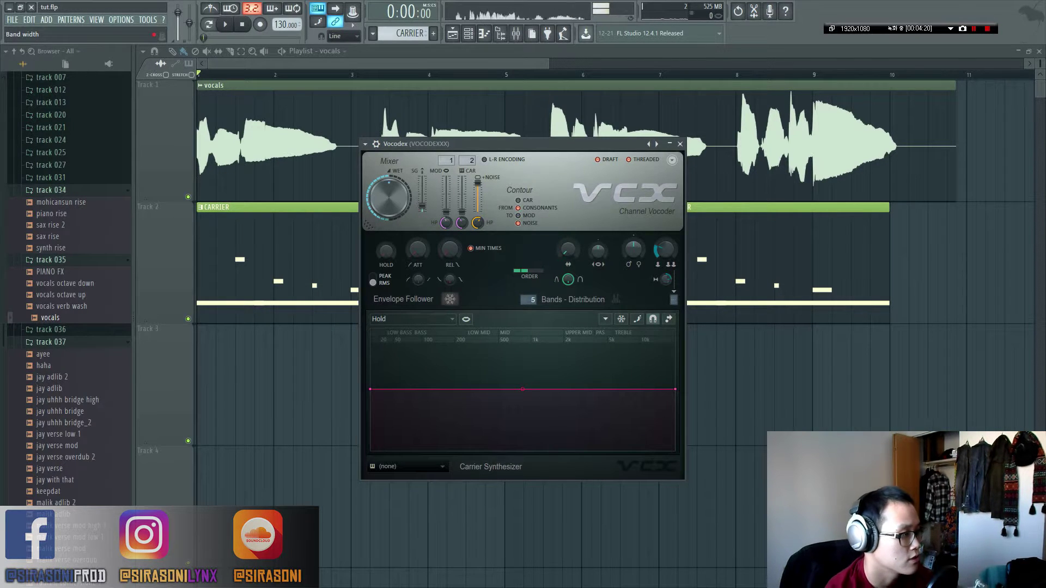
Try other band widths while the vocals play, returning the band width to its minimum.
{"action": "left_click", "coordinate": [568, 250]}
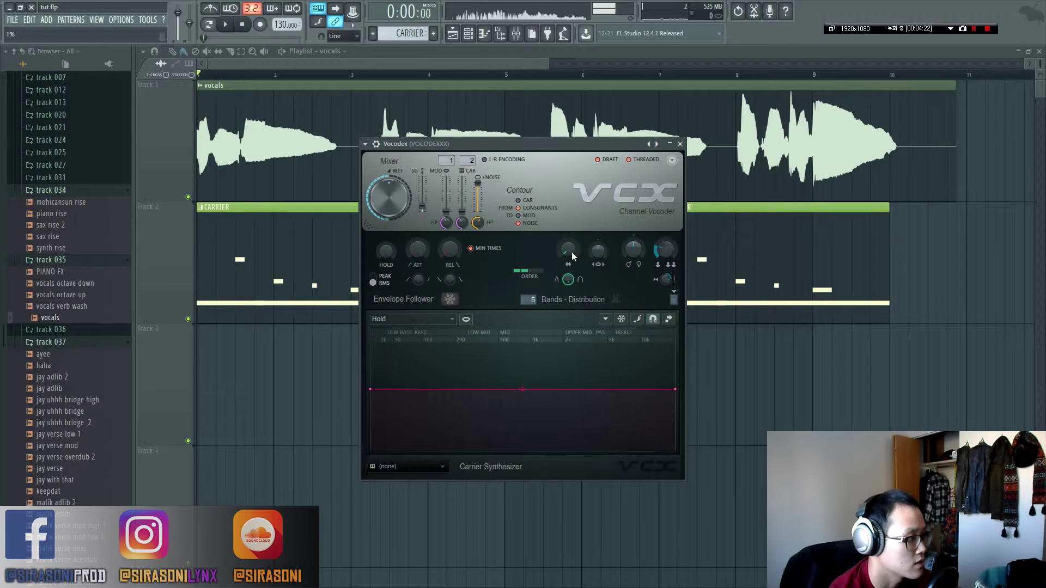
{"action": "key", "text": "space"}
{"action": "mouse_move", "coordinate": [571, 252]}
{"action": "left_mouse_down"}
{"action": "mouse_move", "coordinate": [571, 163]}
{"action": "mouse_move", "coordinate": [571, 252]}
{"action": "left_mouse_up"}
{"action": "key", "text": "space"}
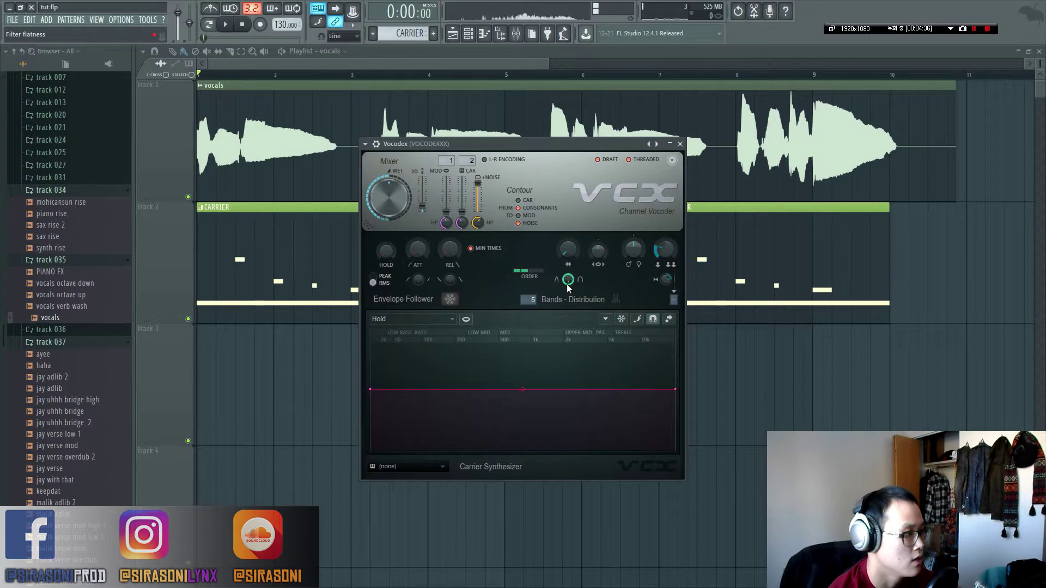
Lower the filter flatness to its minimum, play the vocals, and restore the flatness to 100%.
{"action": "mouse_move", "coordinate": [567, 284]}
{"action": "left_mouse_down"}
{"action": "mouse_move", "coordinate": [567, 338]}
{"action": "mouse_move", "coordinate": [567, 283]}
{"action": "left_mouse_up"}
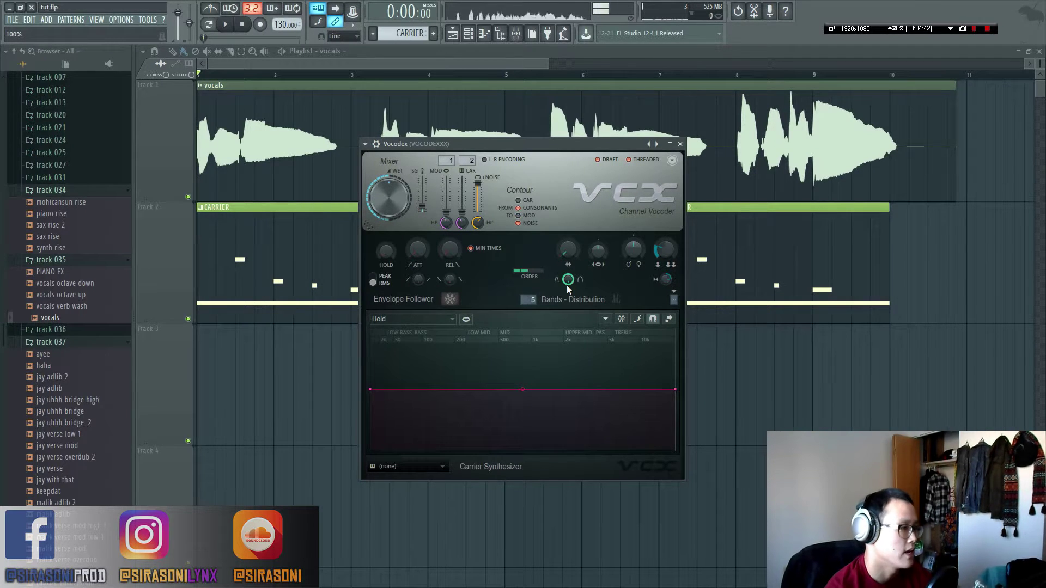
{"action": "key", "text": "space"}
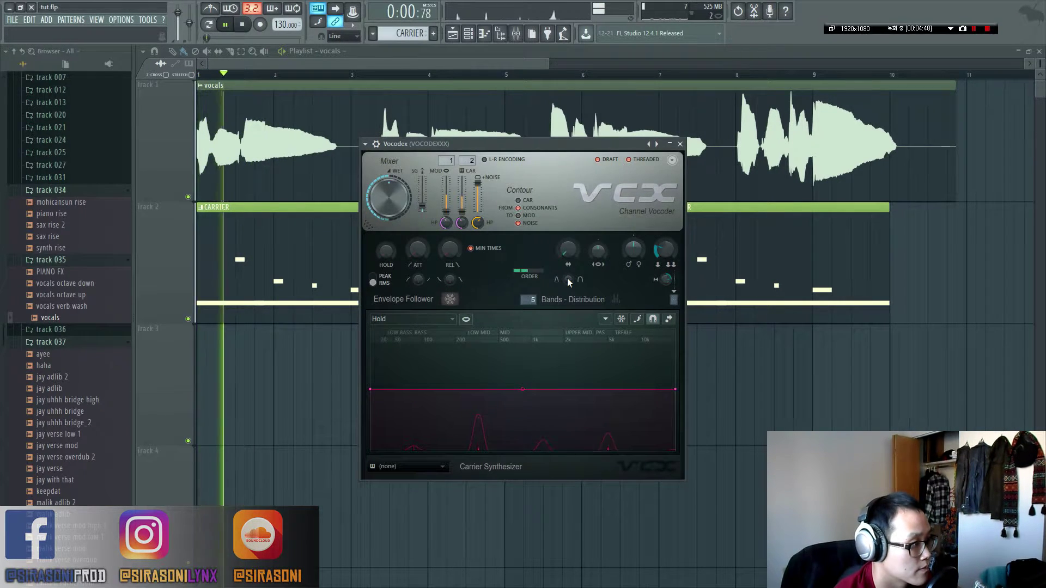
{"action": "key", "text": "space"}
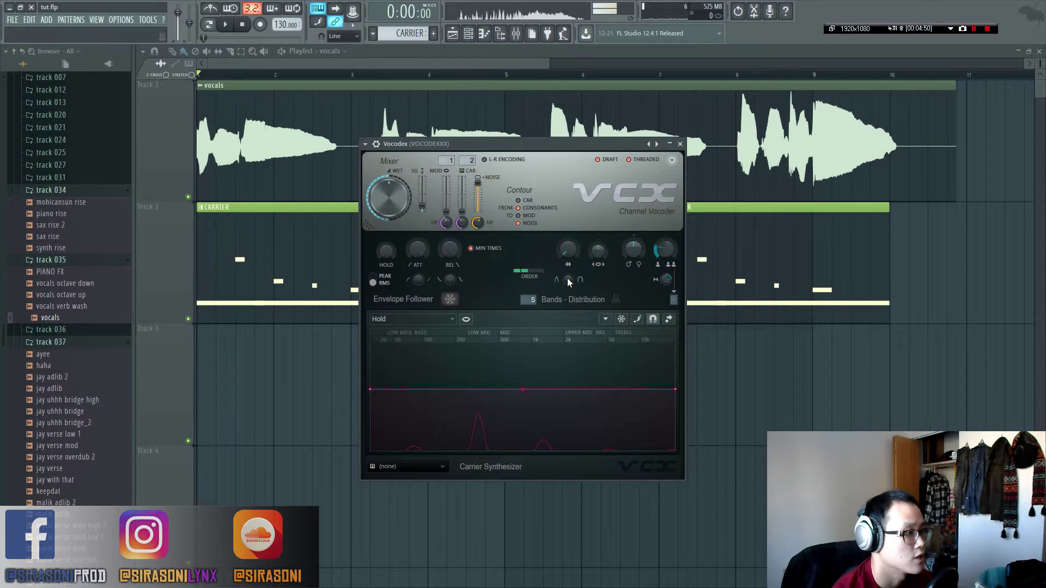
{"action": "left_click", "coordinate": [568, 279]}
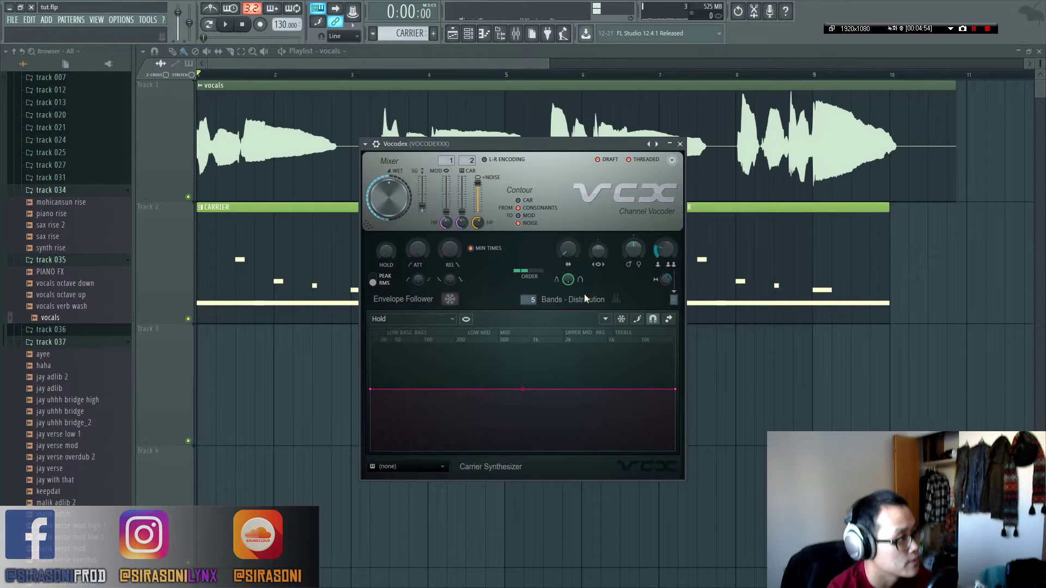
Set the band filter order to 4 during playback and reduce the filter flatness to its minimum.
{"action": "key", "text": "space"}
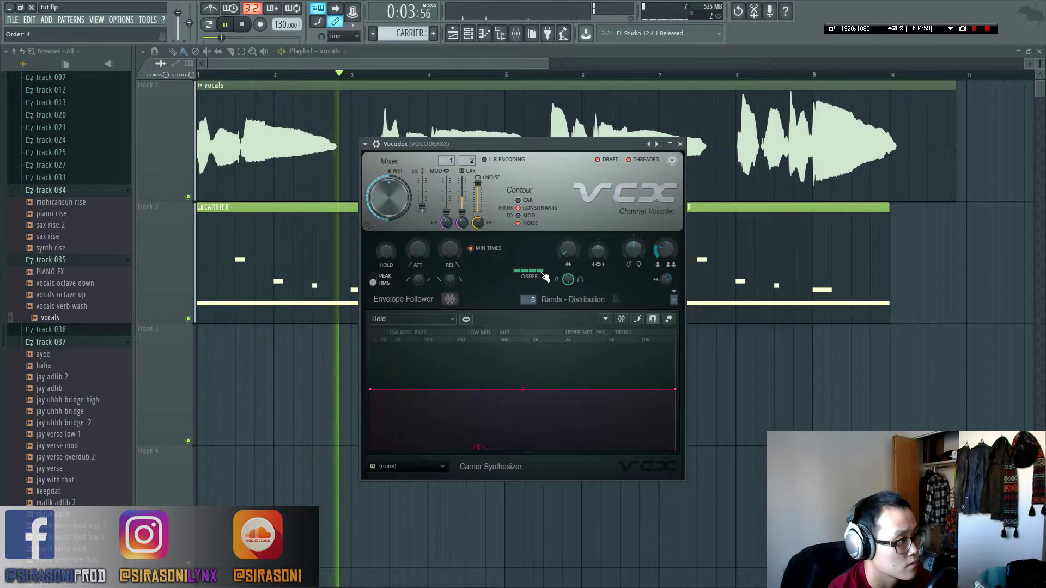
{"action": "key", "text": "space"}
{"action": "left_click_drag", "start_coordinate": [579, 279], "coordinate": [565, 289]}
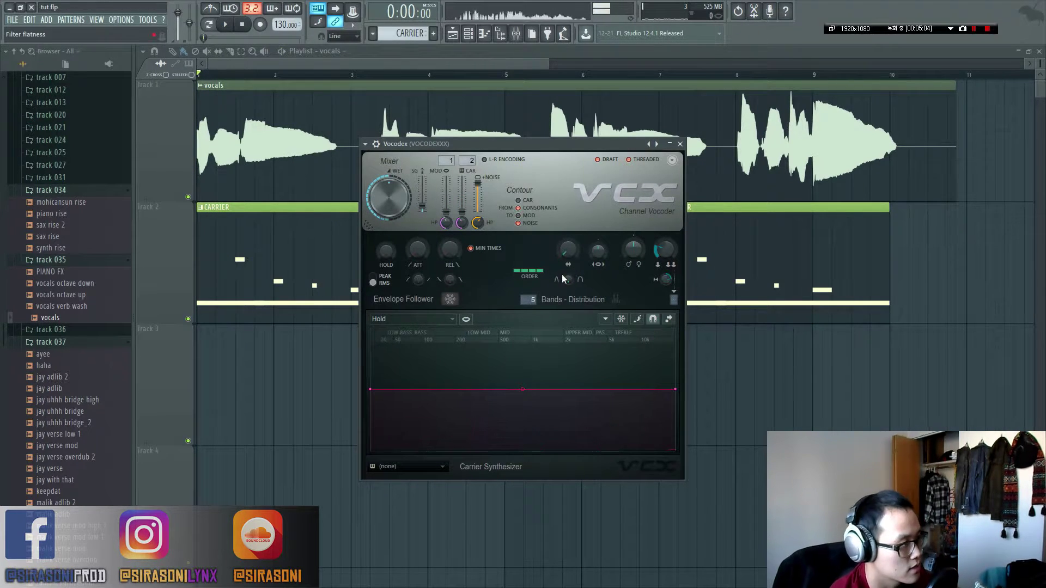
Raise the band width and set the band count to 35 while the vocals play.
{"action": "key", "text": "space"}
{"action": "left_click_drag", "start_coordinate": [563, 253], "coordinate": [563, 220]}
{"action": "left_click_drag", "start_coordinate": [532, 301], "coordinate": [532, 258]}
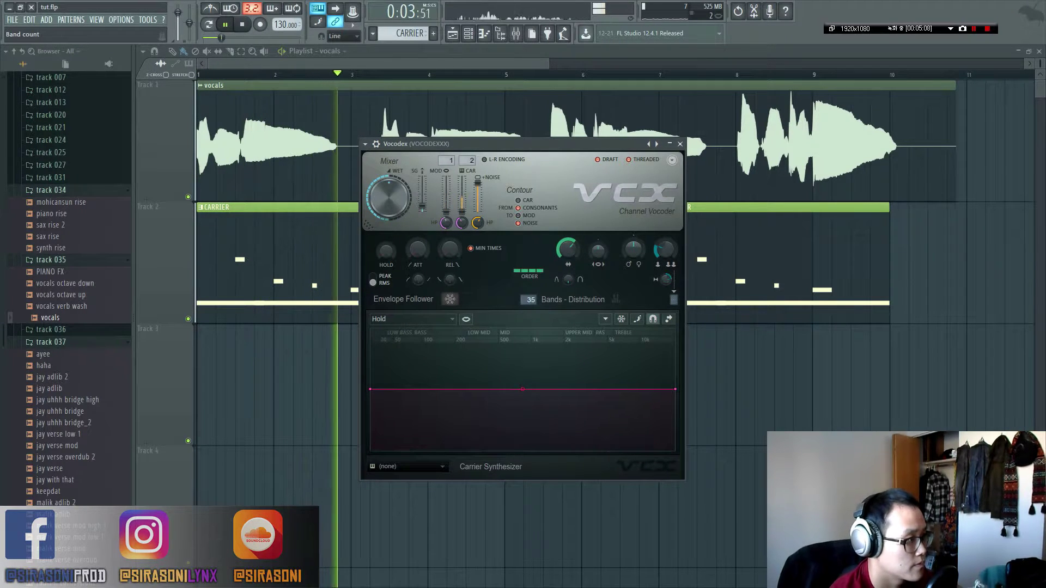
{"action": "key", "text": "space"}
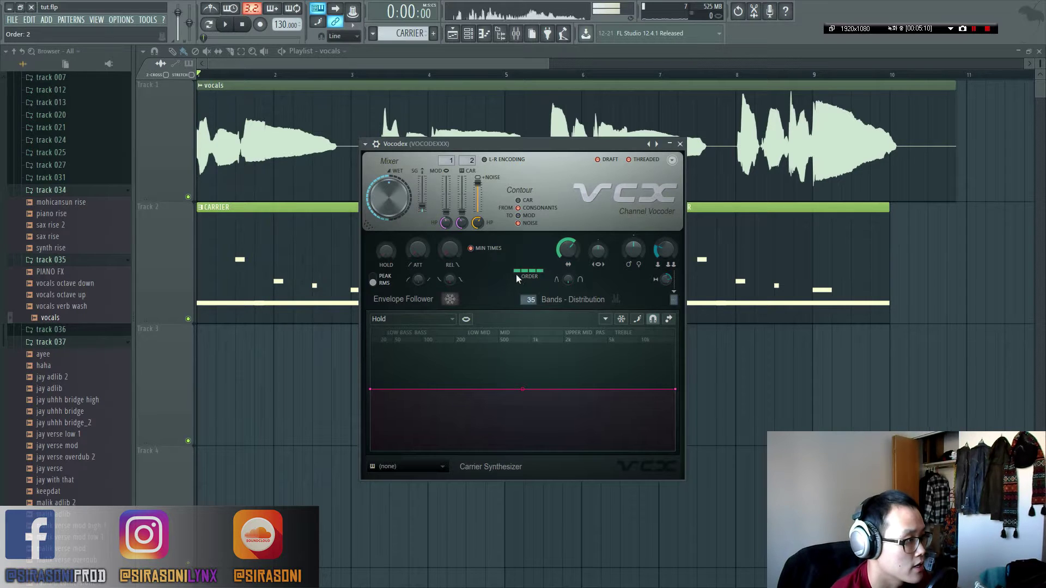
Switch the Vocodex filter order to 3 and back to 4.
{"action": "left_click", "coordinate": [531, 275]}
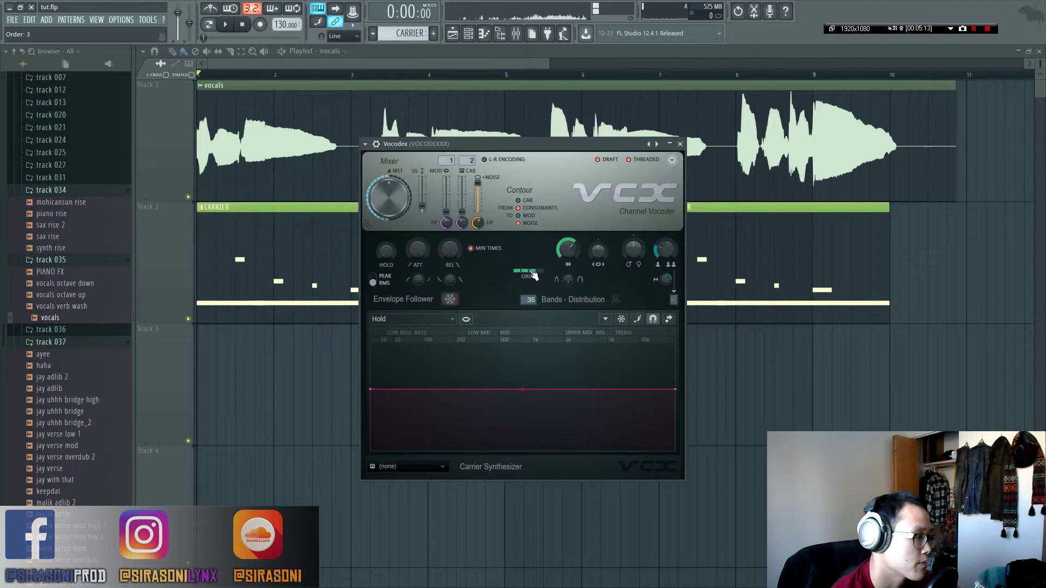
{"action": "left_click", "coordinate": [544, 276]}
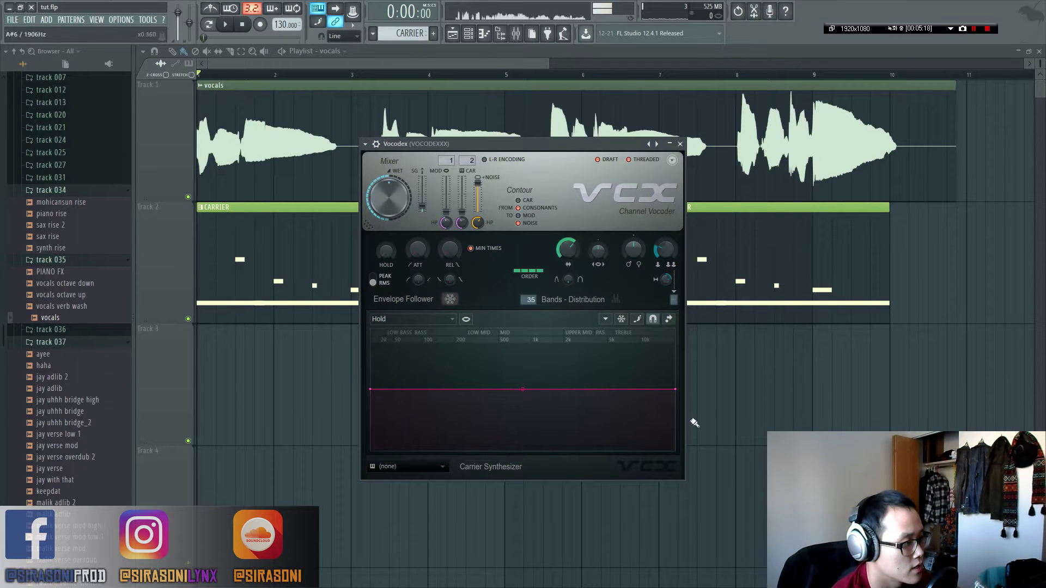
Enable and open Fruity parametric EQ 2 on the VOCODEXXX mixer track.
{"action": "key", "text": "F6"}
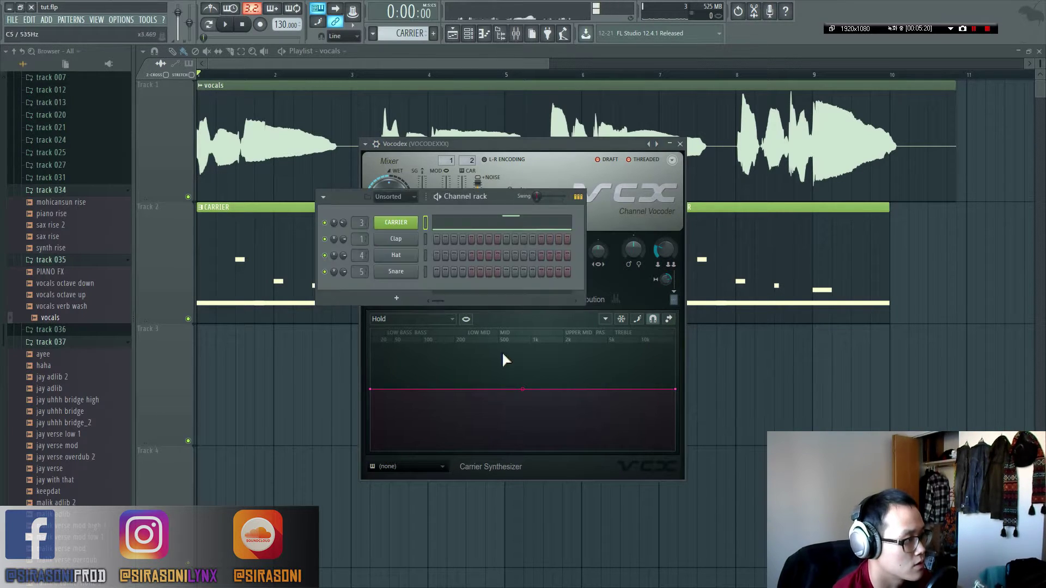
{"action": "key", "text": "F9"}
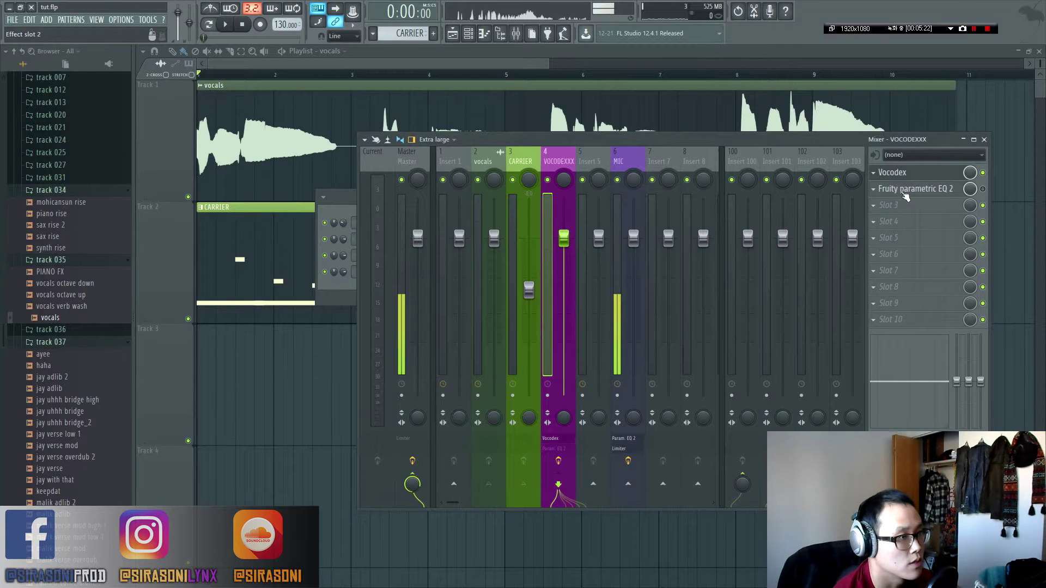
{"action": "left_click", "coordinate": [937, 189]}
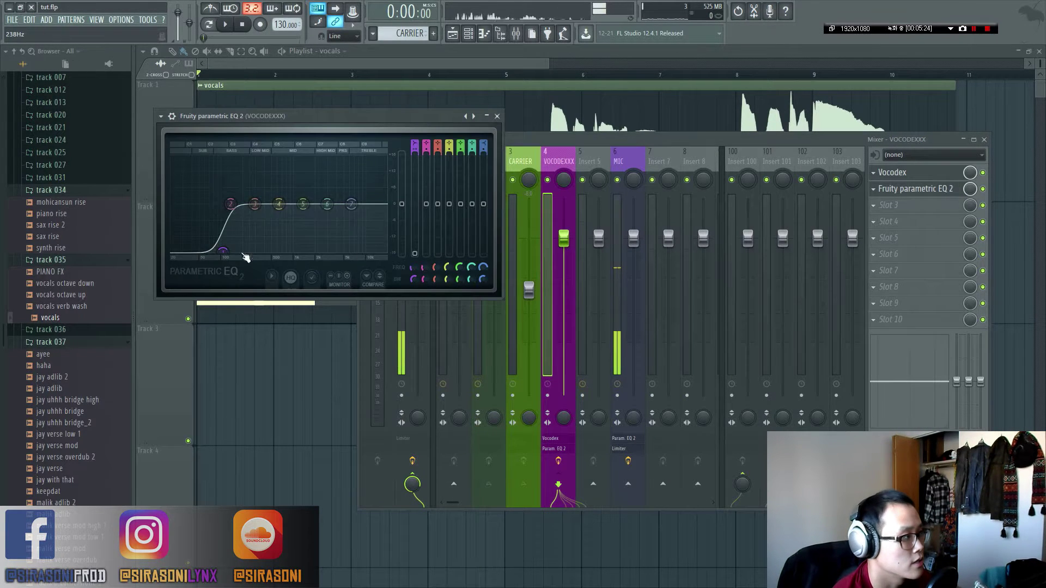
Enlarge the EQ window and place band 1 at its lowest level around 110 Hz as a low cut.
{"action": "left_click_drag", "start_coordinate": [223, 251], "coordinate": [218, 227]}
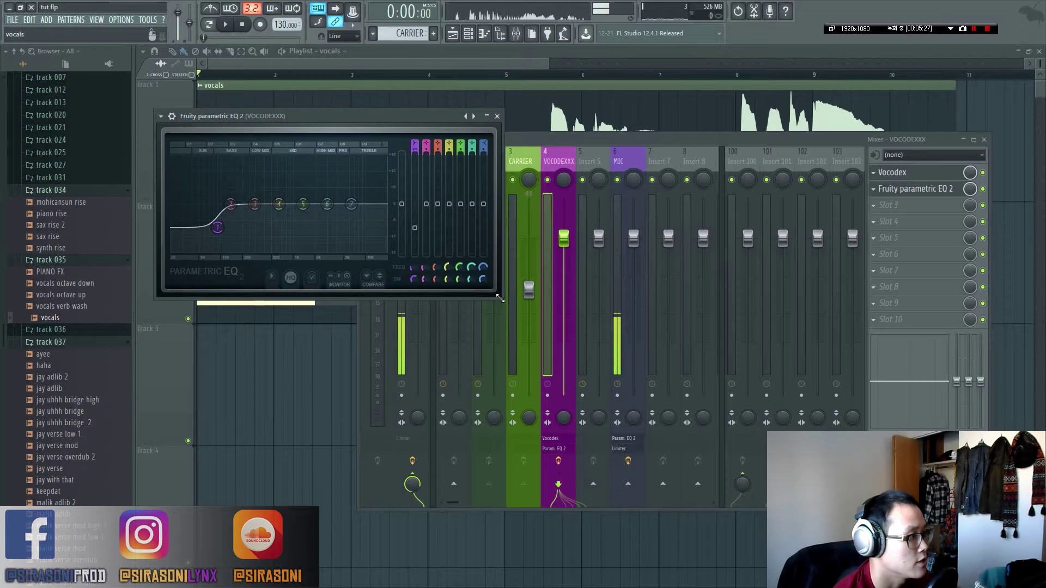
{"action": "left_click_drag", "start_coordinate": [500, 298], "coordinate": [751, 537]}
{"action": "left_click_drag", "start_coordinate": [272, 407], "coordinate": [289, 495]}
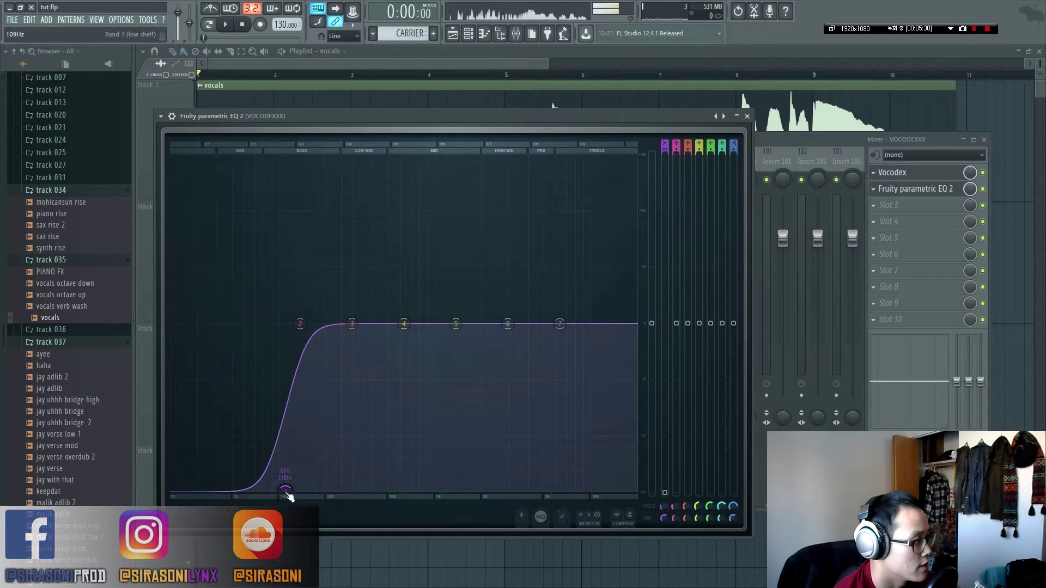
Change the slope order of EQ band 1 to 2 and back to Steep 4 to compare the curves.
{"action": "right_click", "coordinate": [287, 493]}
{"action": "mouse_move", "coordinate": [308, 531]}
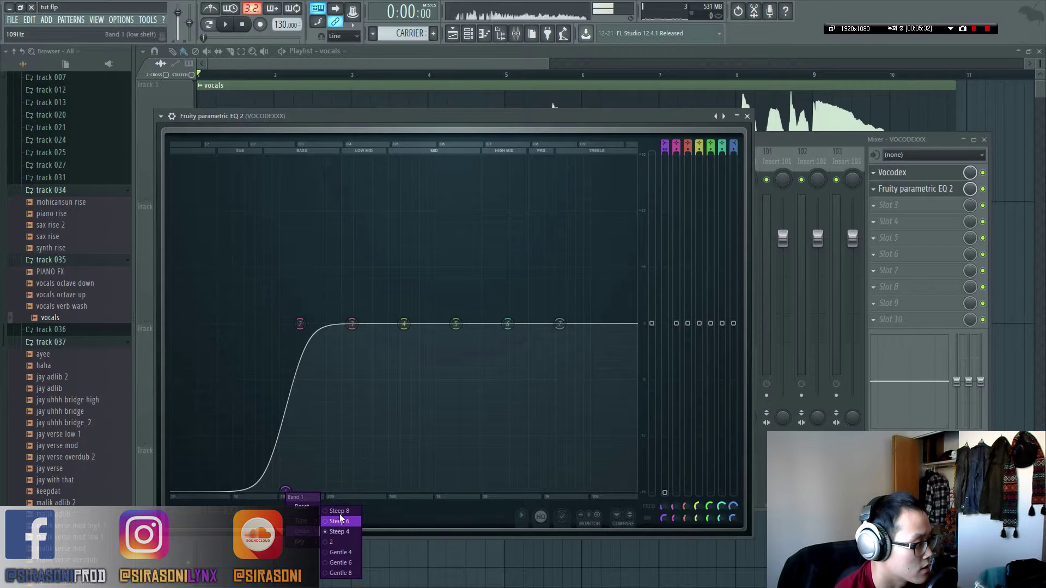
{"action": "left_click", "coordinate": [351, 543]}
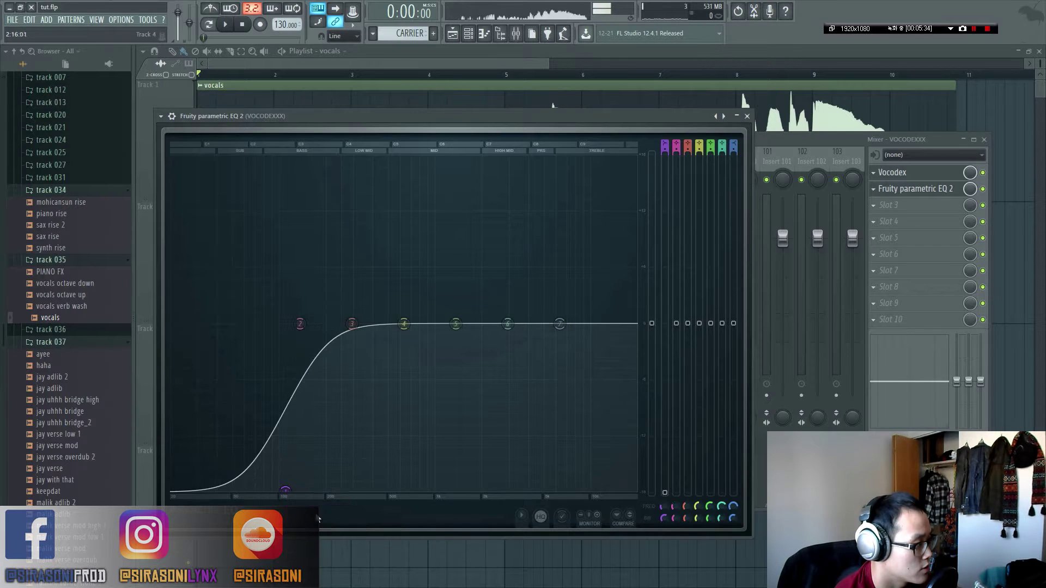
{"action": "right_click", "coordinate": [285, 491]}
{"action": "mouse_move", "coordinate": [309, 532]}
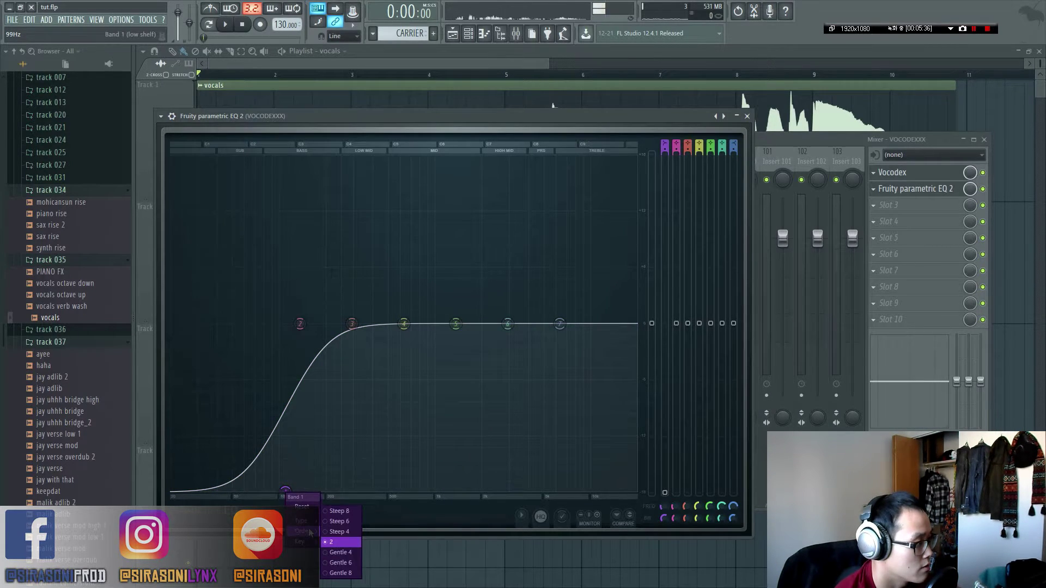
{"action": "left_click", "coordinate": [333, 532]}
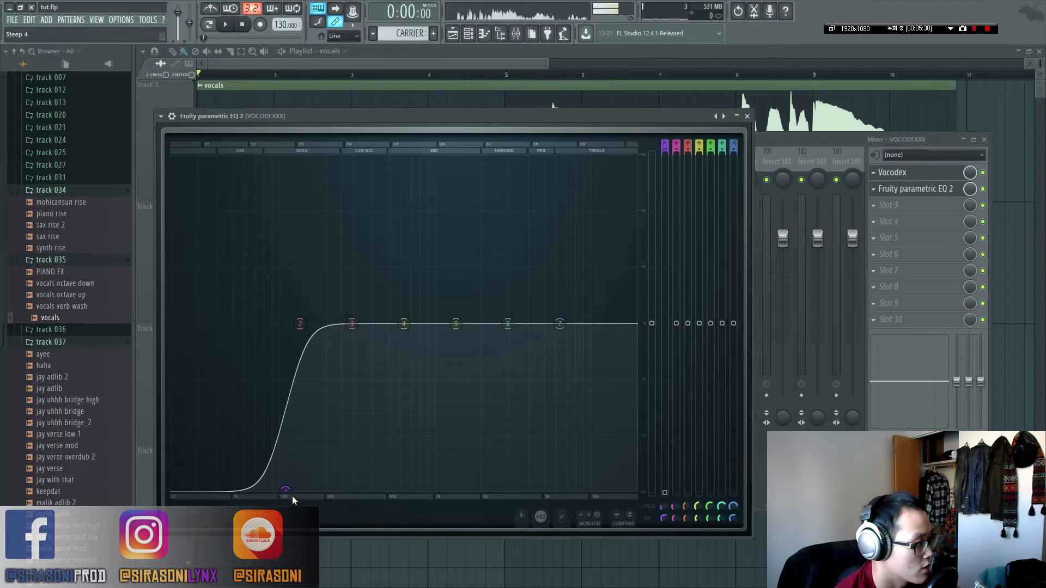
Set the slope of EQ band 1 to Steep 6, play the vocals briefly and close the equalizer.
{"action": "right_click", "coordinate": [285, 492]}
{"action": "mouse_move", "coordinate": [309, 532]}
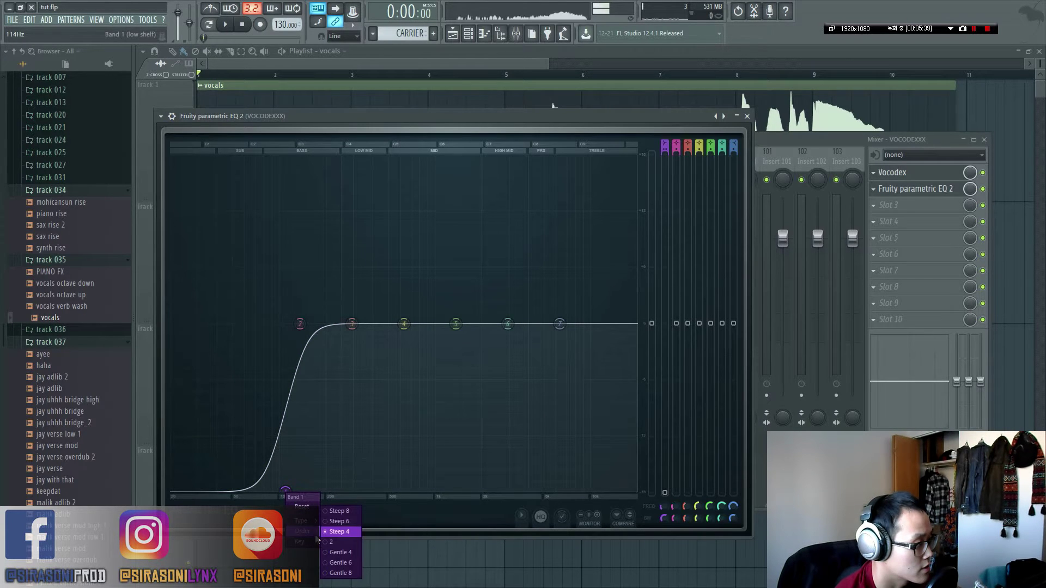
{"action": "left_click", "coordinate": [343, 523]}
{"action": "key", "text": "space"}
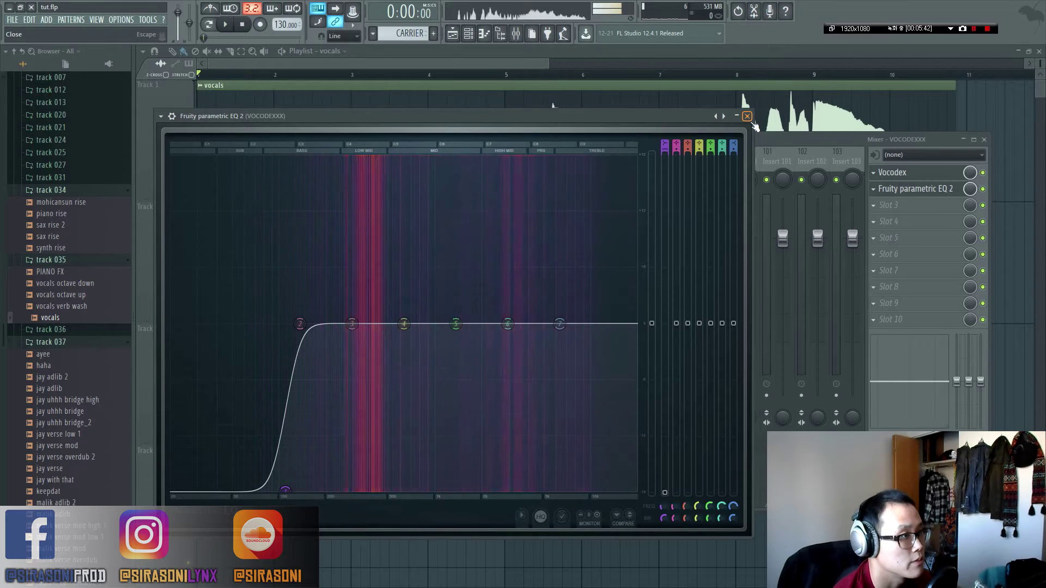
{"action": "left_click", "coordinate": [747, 116]}
{"action": "key", "text": "space"}
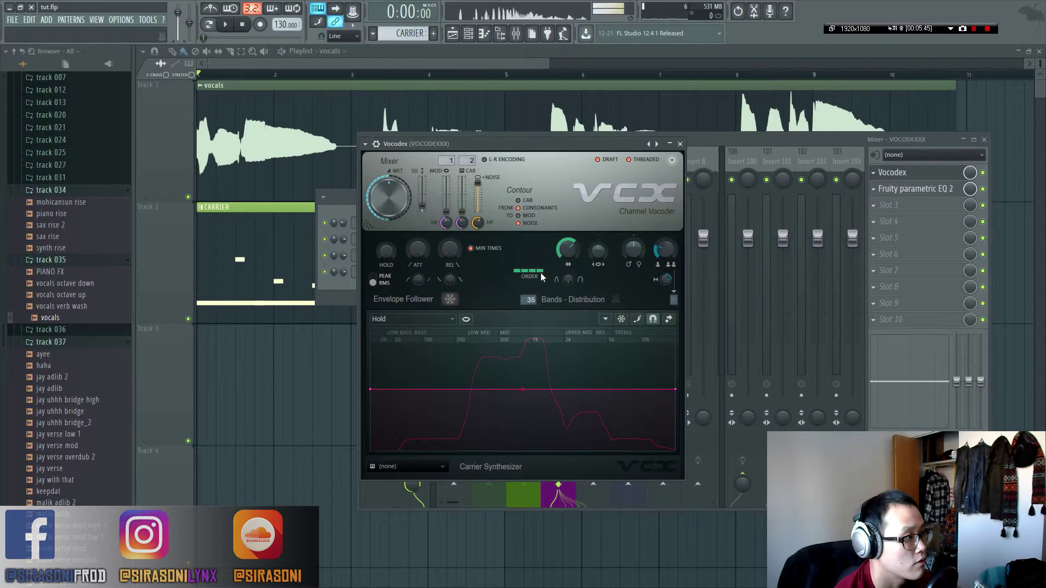
Play the vocals while reducing the Vocodex band count to 5 and narrowing the band width to thin bands.
{"action": "key", "text": "space"}
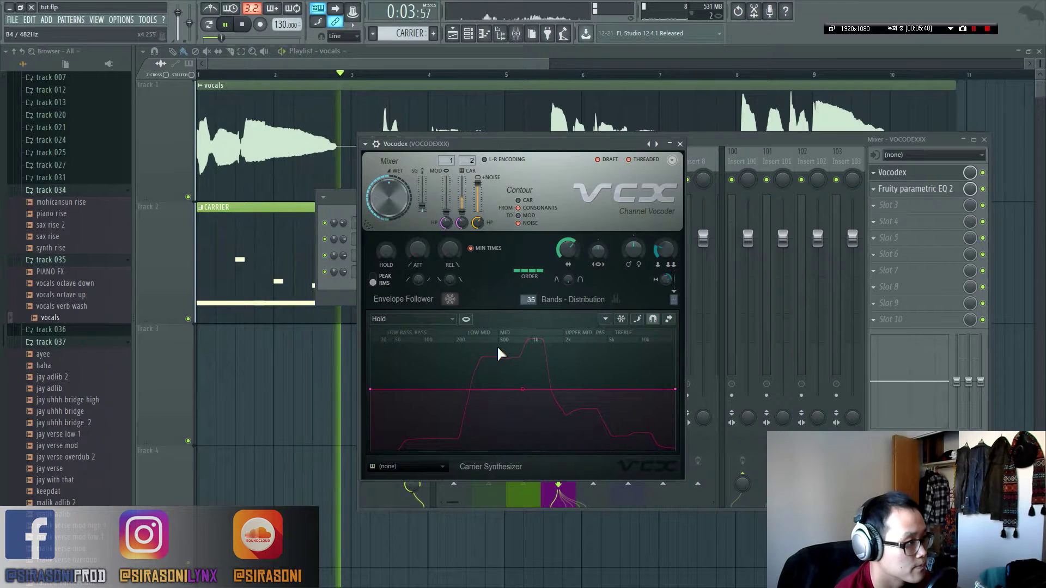
{"action": "left_click_drag", "start_coordinate": [529, 300], "coordinate": [528, 325]}
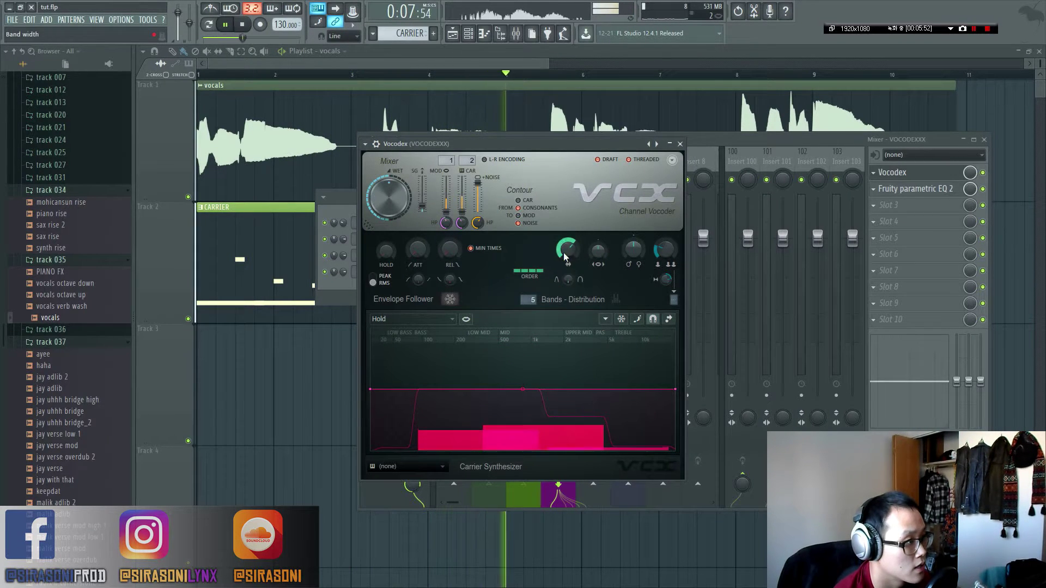
{"action": "left_click_drag", "start_coordinate": [563, 256], "coordinate": [553, 279]}
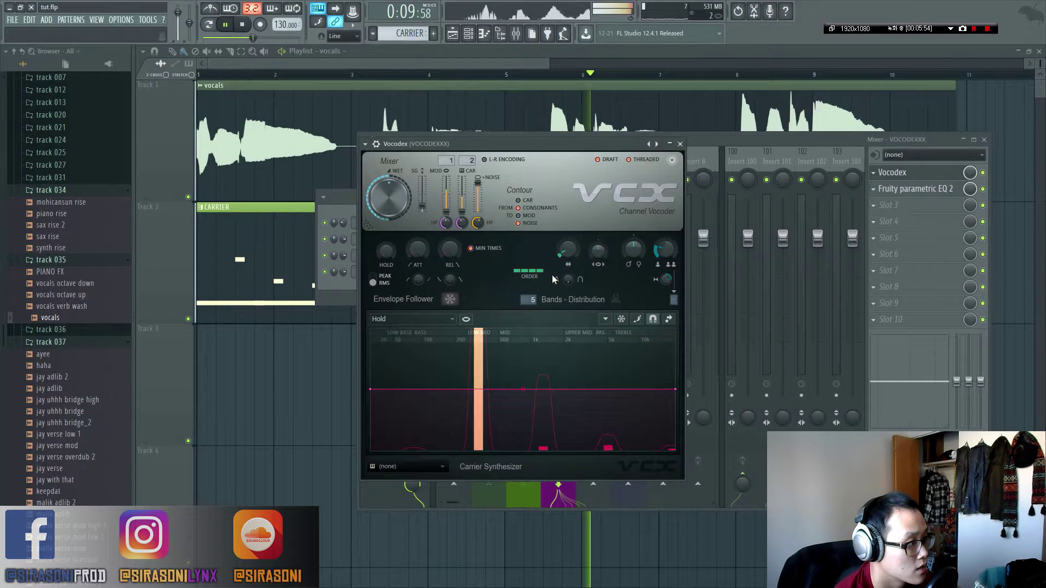
Switch the Vocodex filter order between 1 and 4, playing the vocals at each setting to compare them.
{"action": "mouse_move", "coordinate": [539, 271]}
{"action": "left_mouse_down"}
{"action": "mouse_move", "coordinate": [520, 275]}
{"action": "mouse_move", "coordinate": [546, 274]}
{"action": "left_mouse_up"}
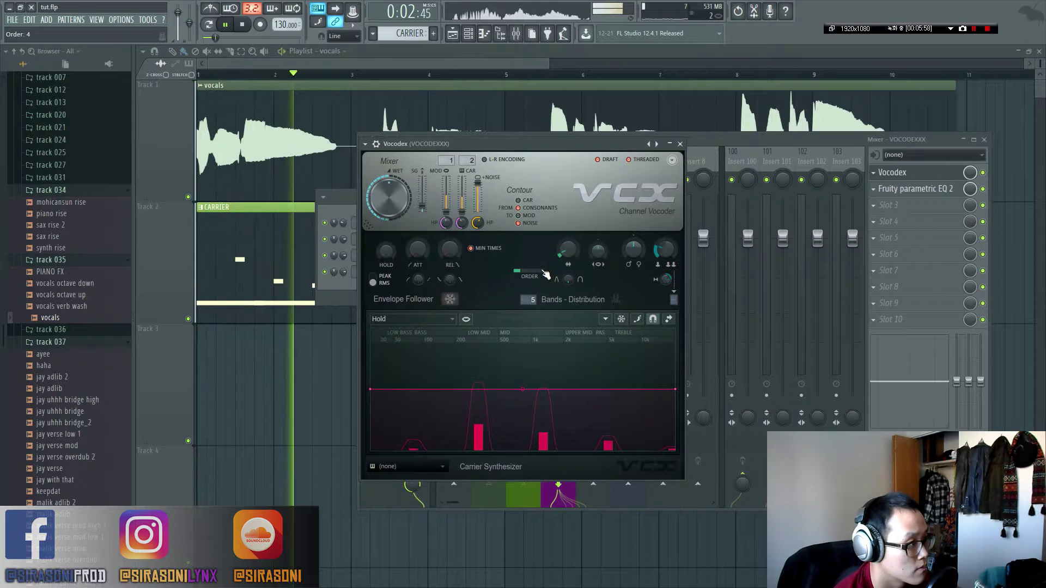
{"action": "key", "text": "space"}
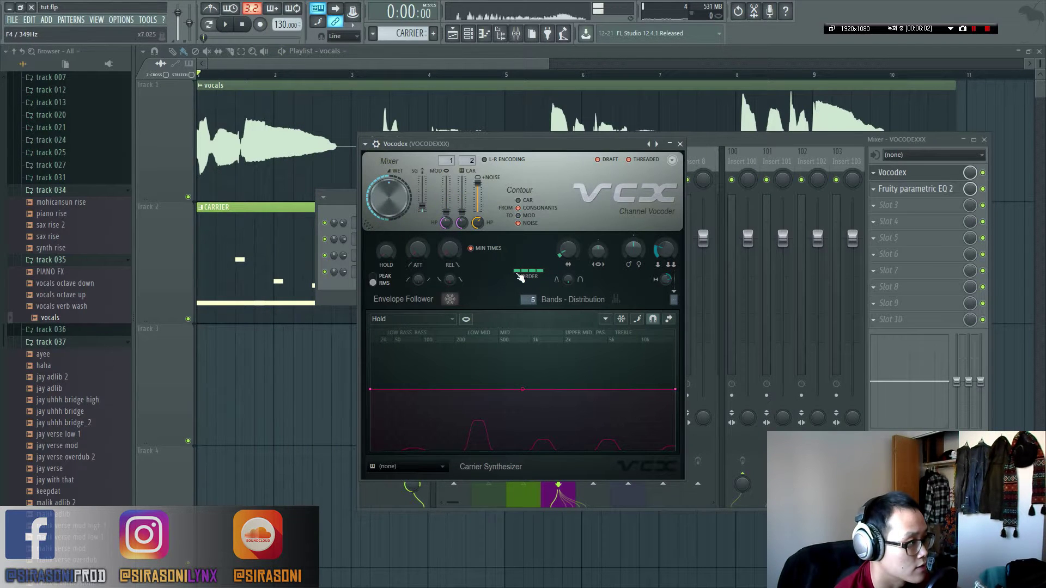
{"action": "left_click", "coordinate": [516, 275]}
{"action": "key", "text": "space"}
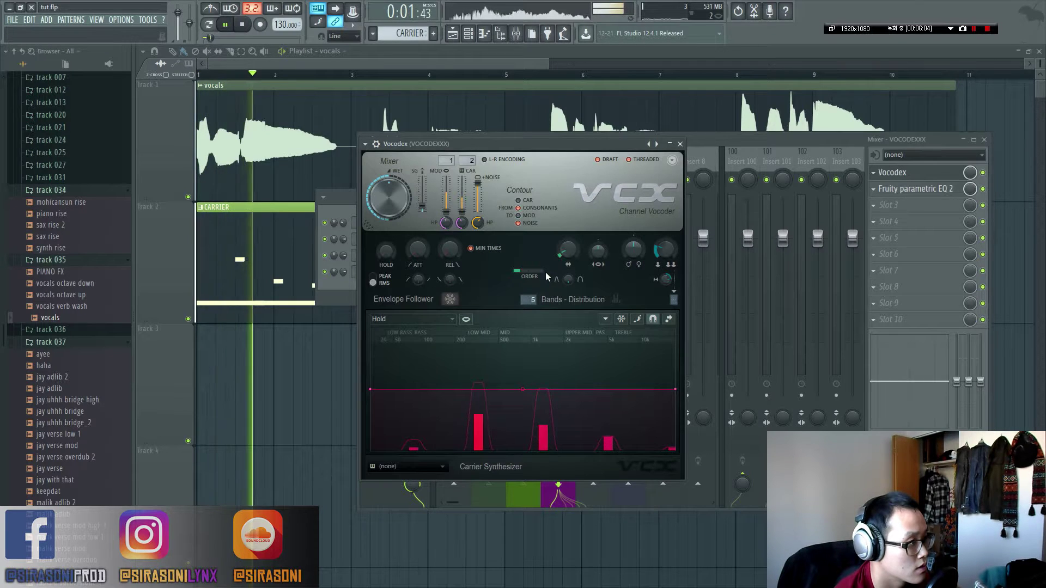
{"action": "key", "text": "space"}
{"action": "left_click", "coordinate": [542, 273]}
{"action": "key", "text": "space"}
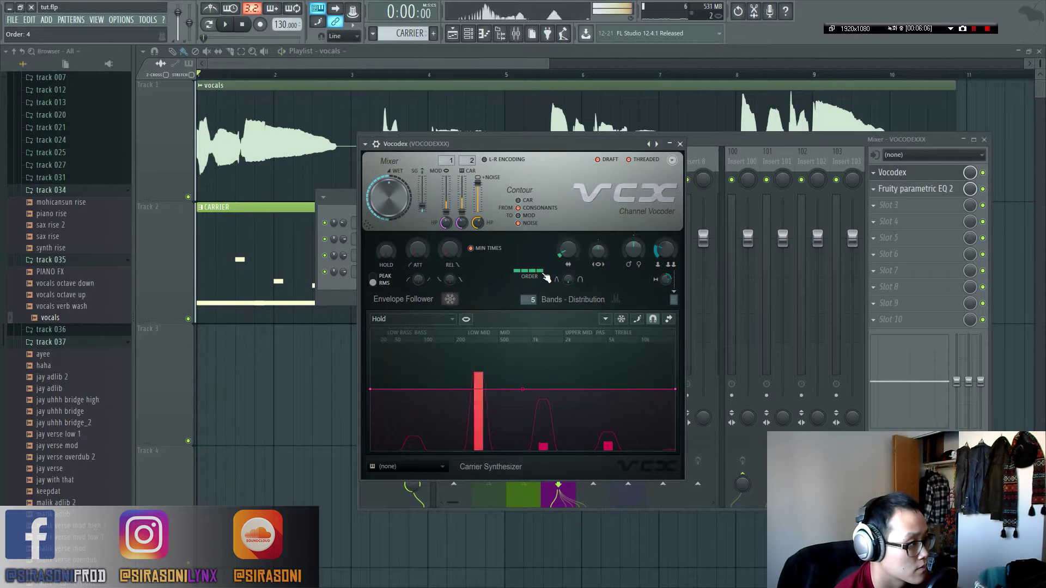
{"action": "key", "text": "space"}
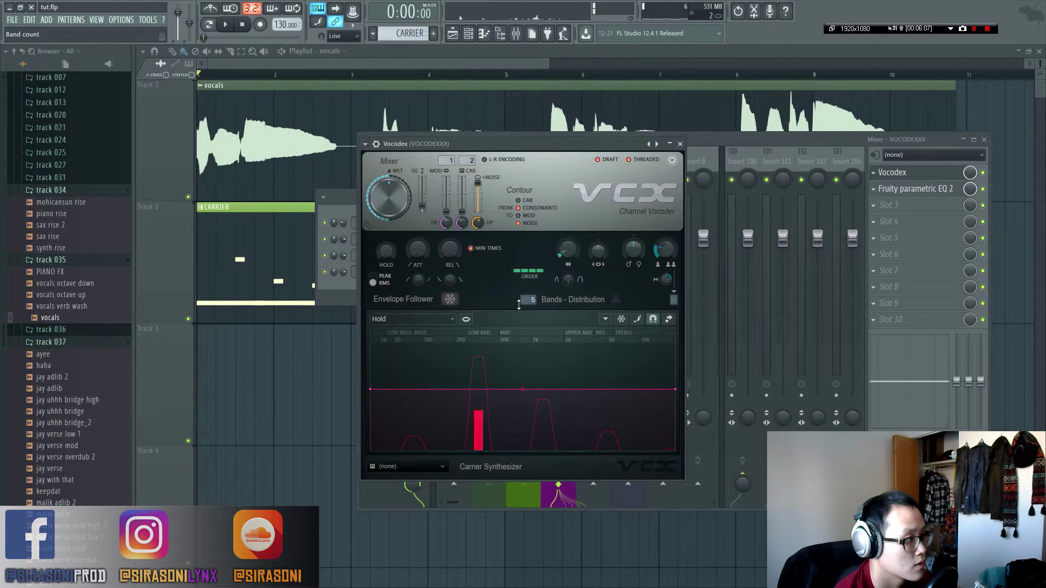
Set the Vocodex filter order to 2, widen the band width and raise the band count to 24 during playback.
{"action": "left_click", "coordinate": [530, 275]}
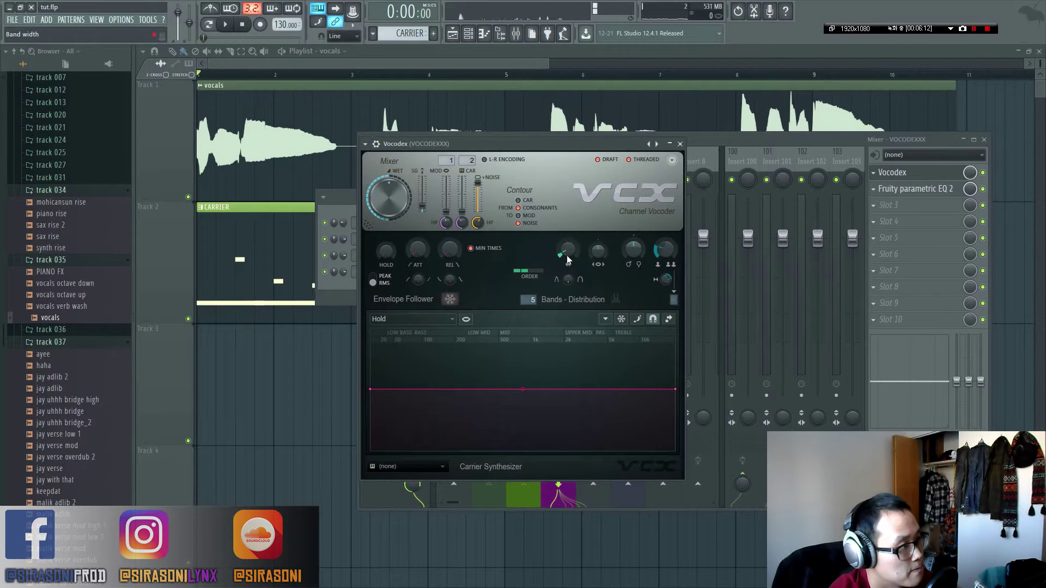
{"action": "key", "text": "space"}
{"action": "left_click_drag", "start_coordinate": [567, 259], "coordinate": [567, 206]}
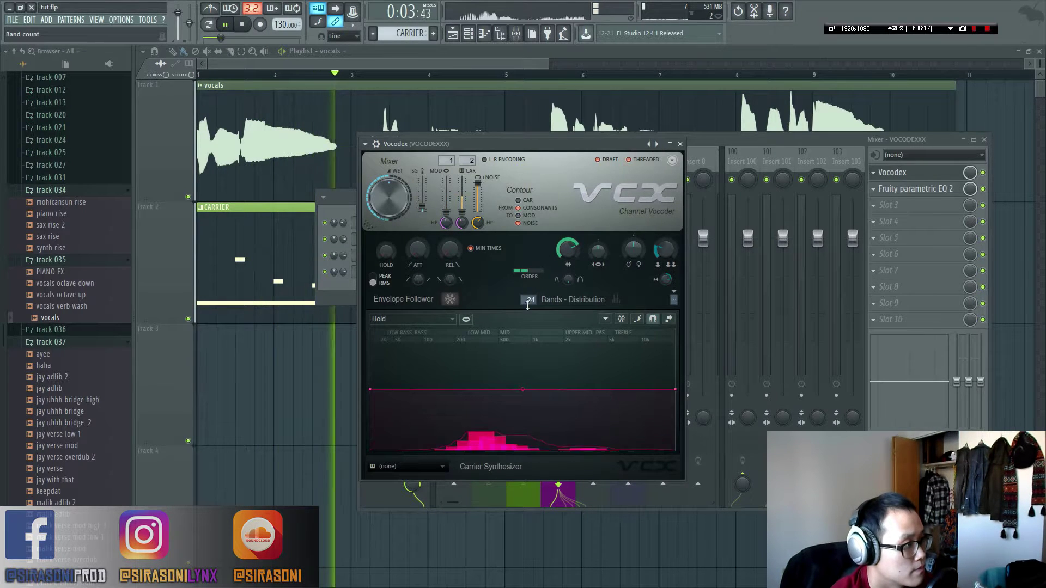
{"action": "key", "text": "space"}
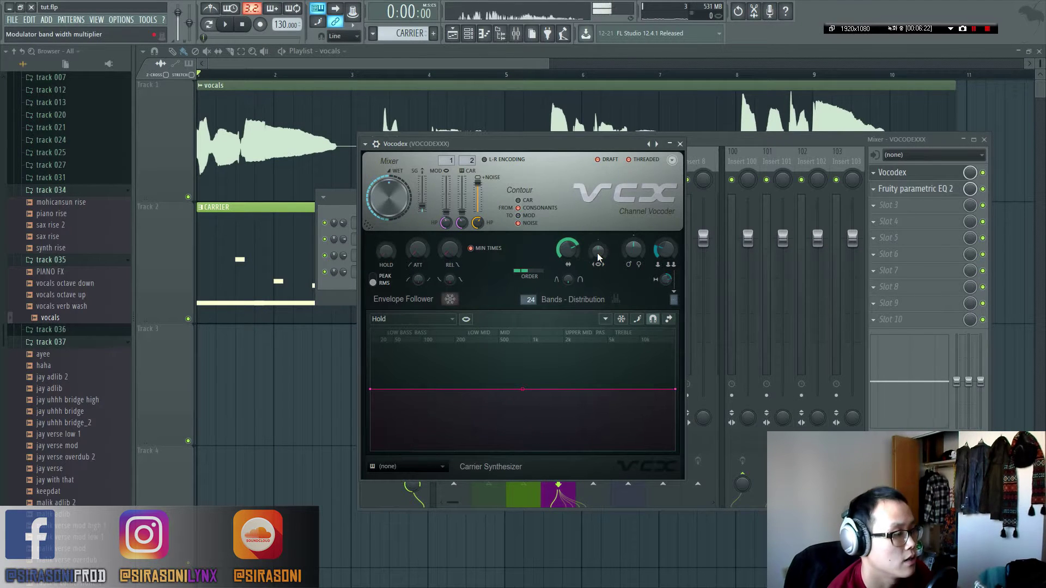
Sweep the modulator band width multiplier between x0.250 and about x4 during playback, and reset it to its default.
{"action": "left_click_drag", "start_coordinate": [597, 256], "coordinate": [598, 269]}
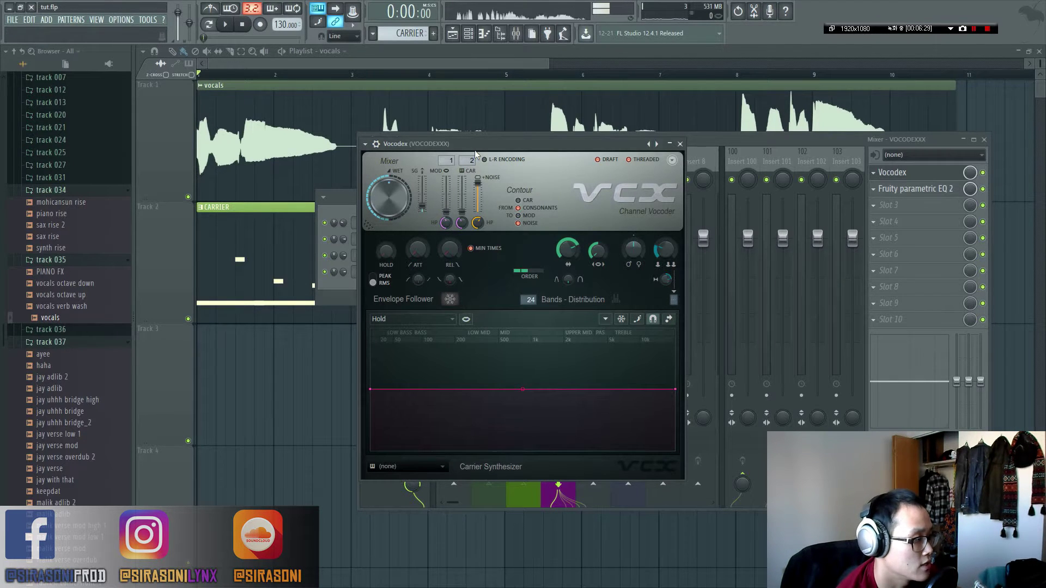
{"action": "left_click_drag", "start_coordinate": [598, 251], "coordinate": [597, 229]}
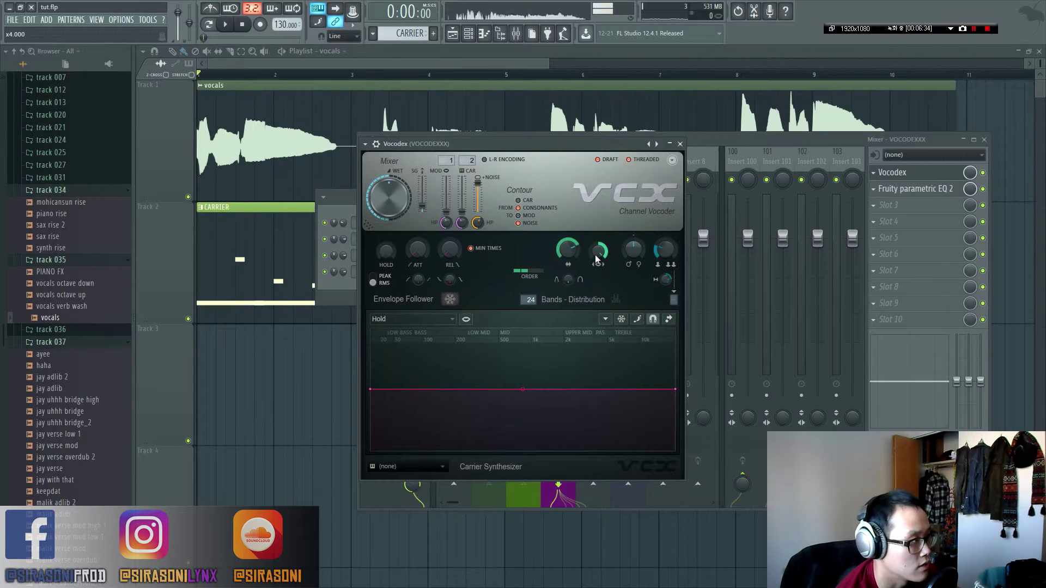
{"action": "key", "text": "space"}
{"action": "left_click_drag", "start_coordinate": [597, 259], "coordinate": [596, 276]}
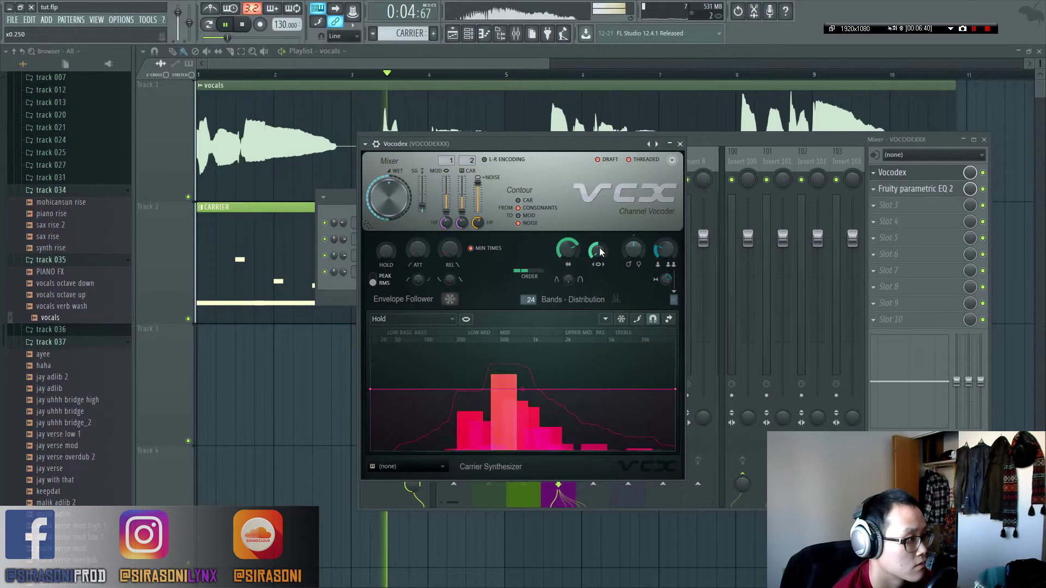
{"action": "left_click_drag", "start_coordinate": [596, 261], "coordinate": [596, 259]}
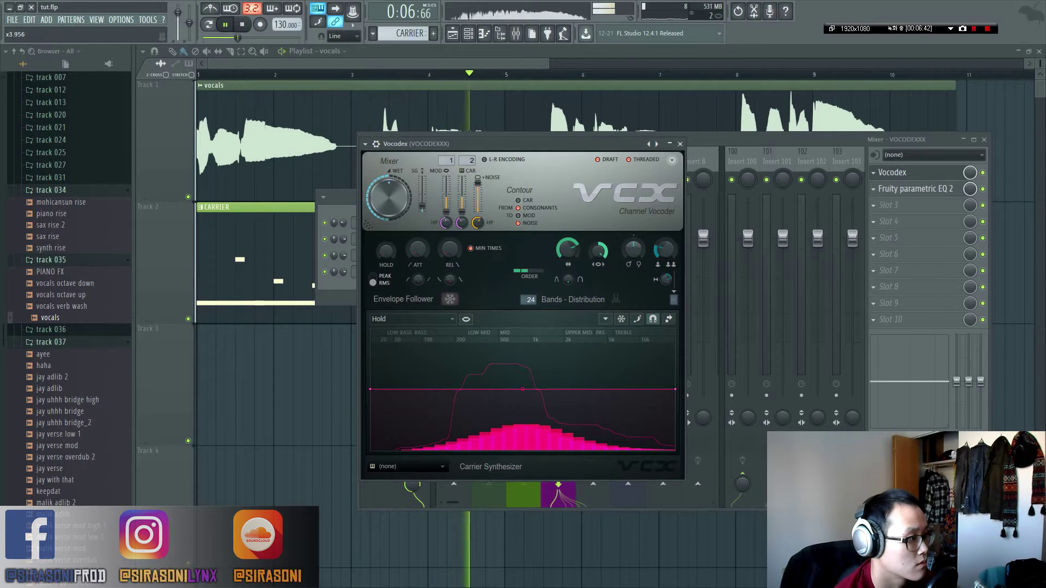
{"action": "left_click", "coordinate": [600, 252], "text": "alt"}
{"action": "key", "text": "space"}
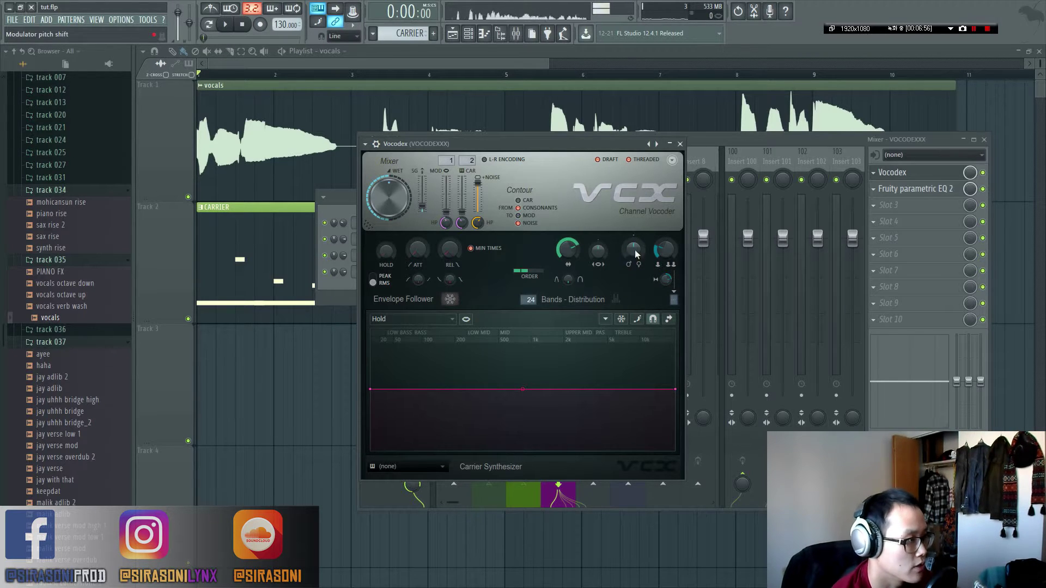
Audition the modulator pitch shift at -1200 and +1200 cents during playback, and reset it to its default.
{"action": "key", "text": "space"}
{"action": "left_click_drag", "start_coordinate": [634, 250], "coordinate": [633, 316]}
{"action": "key", "text": "space"}
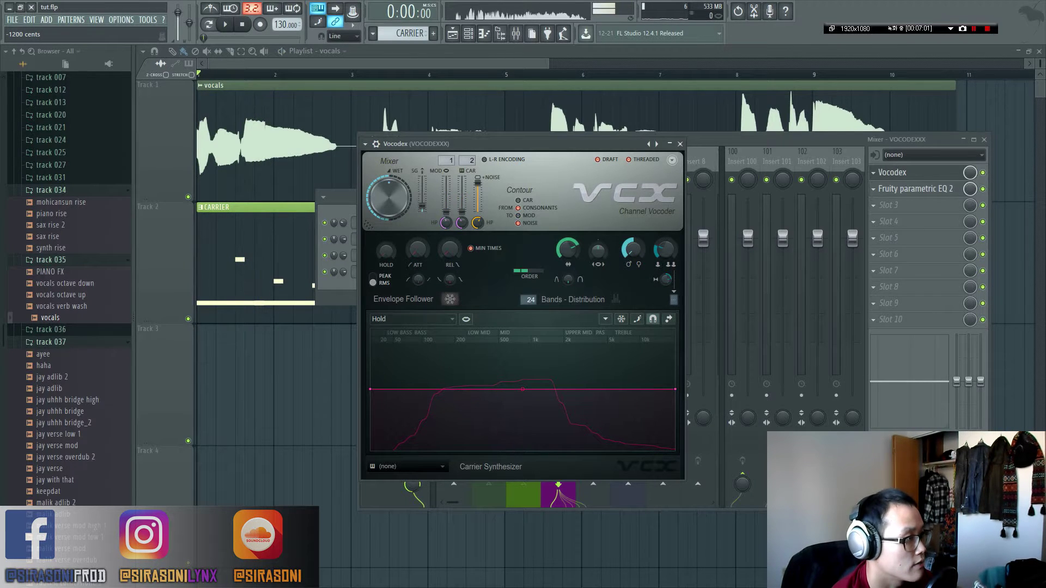
{"action": "left_click_drag", "start_coordinate": [633, 259], "coordinate": [633, 164]}
{"action": "key", "text": "space"}
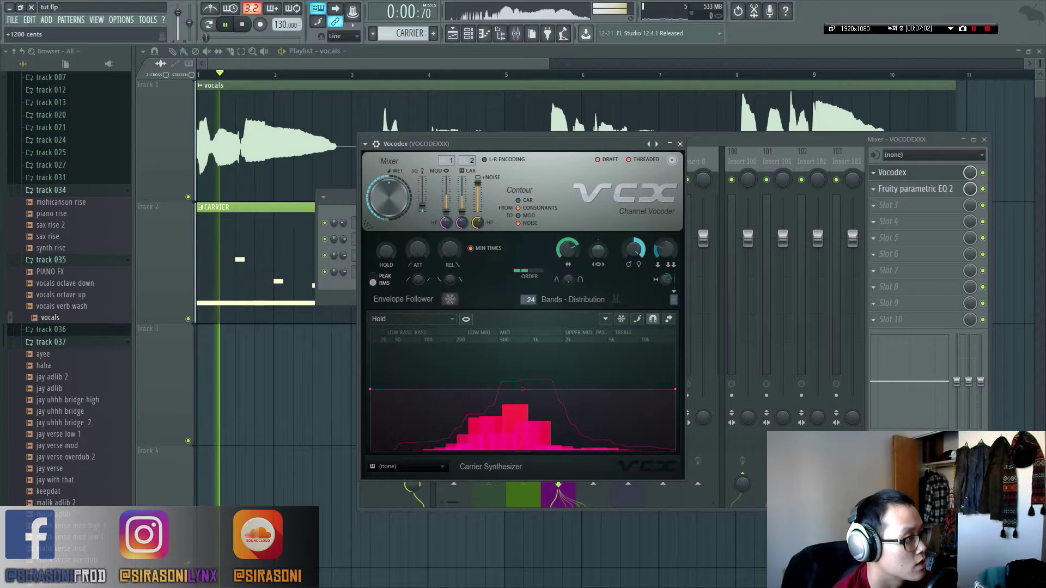
{"action": "left_click_drag", "start_coordinate": [633, 256], "coordinate": [633, 348]}
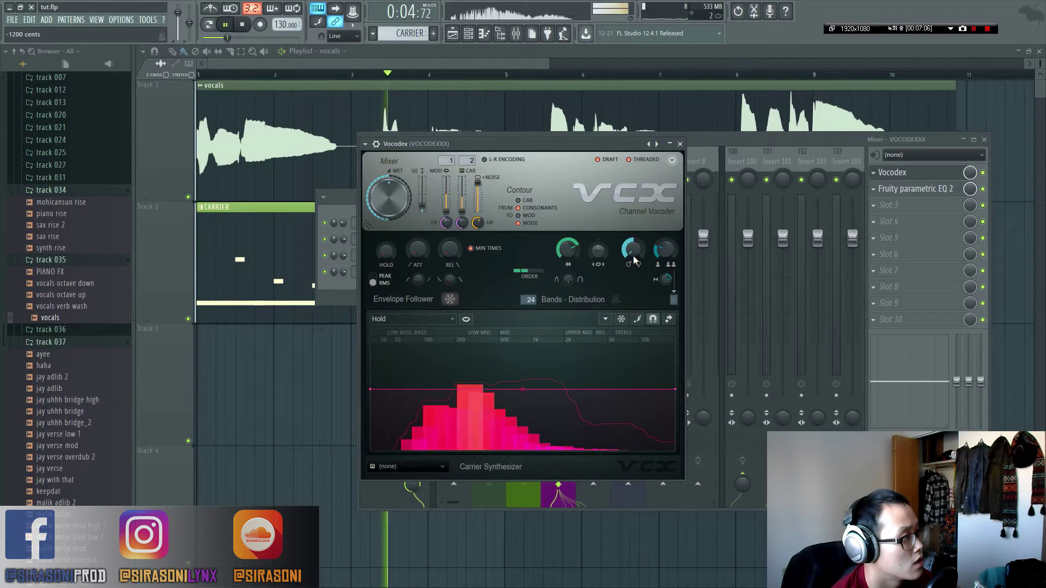
{"action": "key", "text": "space"}
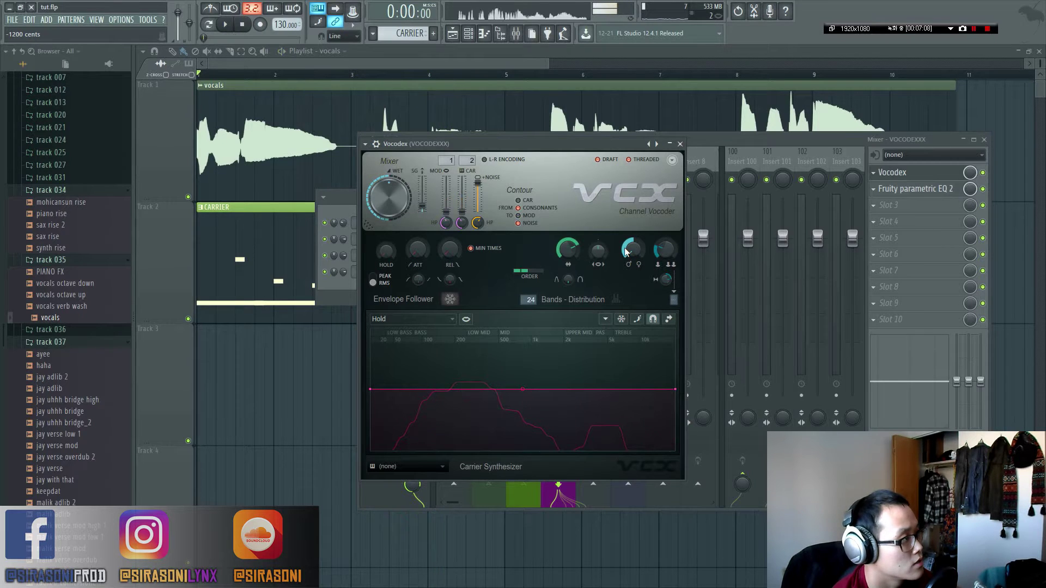
{"action": "left_click", "coordinate": [629, 256], "text": "alt"}
Lower the time-stretching pitch of the vocals audio clip in its channel settings and play the result through Vocodex.
{"action": "key", "text": "F12"}
{"action": "double_click", "coordinate": [322, 104]}
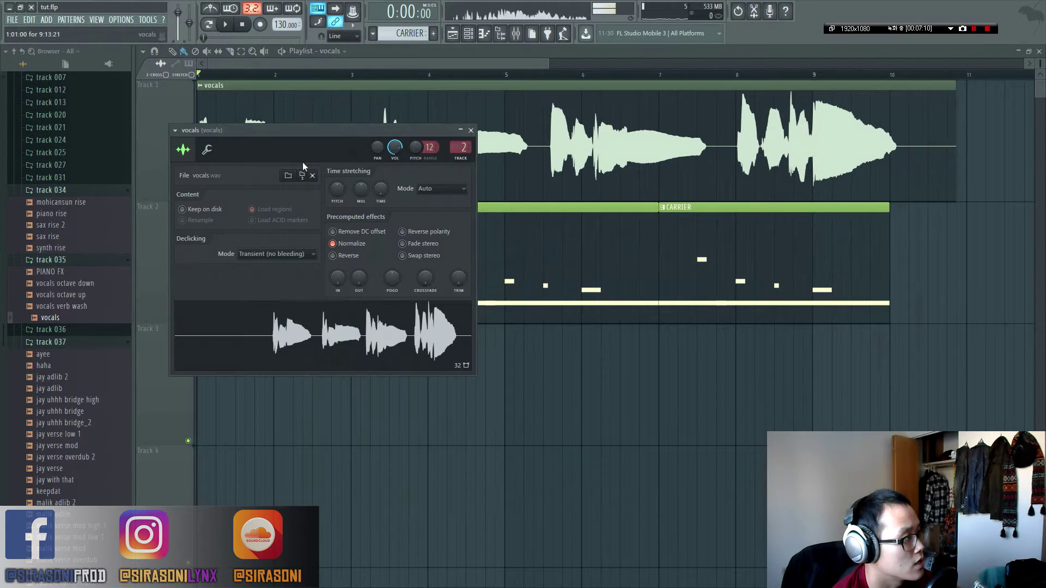
{"action": "left_click_drag", "start_coordinate": [289, 143], "coordinate": [350, 162]}
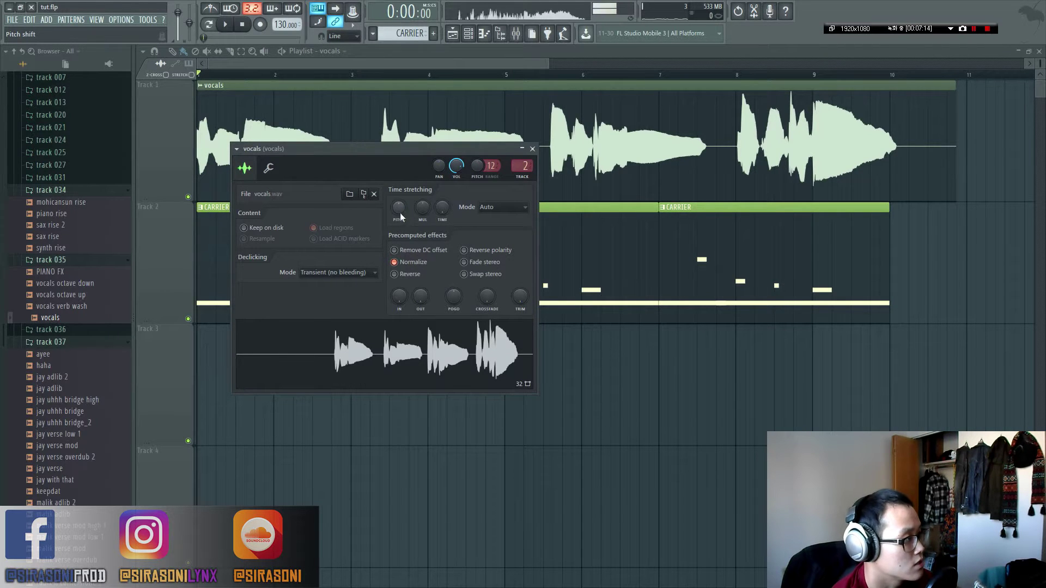
{"action": "left_click_drag", "start_coordinate": [400, 209], "coordinate": [400, 188]}
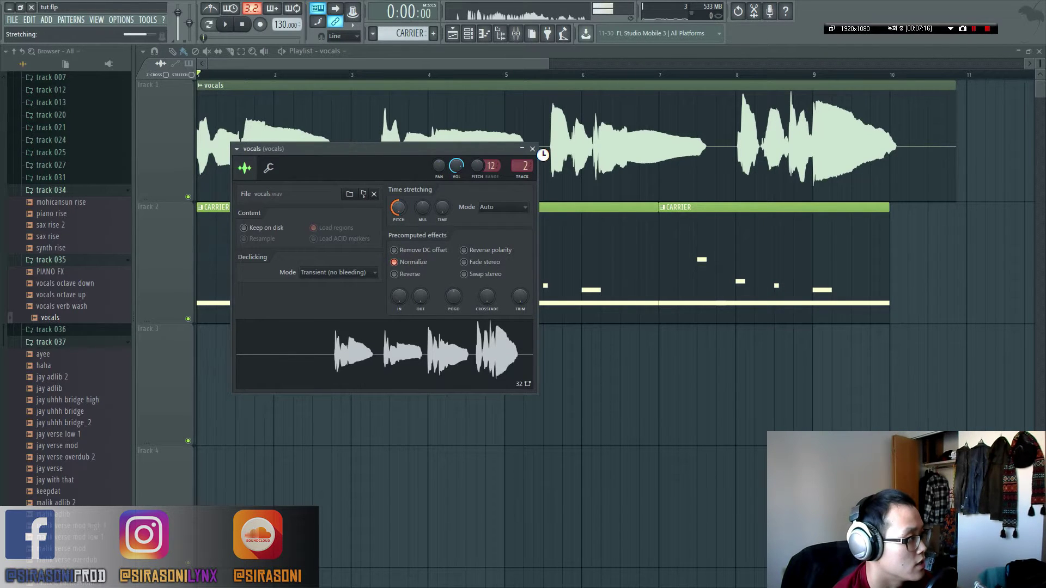
{"action": "left_click", "coordinate": [533, 149]}
{"action": "key", "text": "space"}
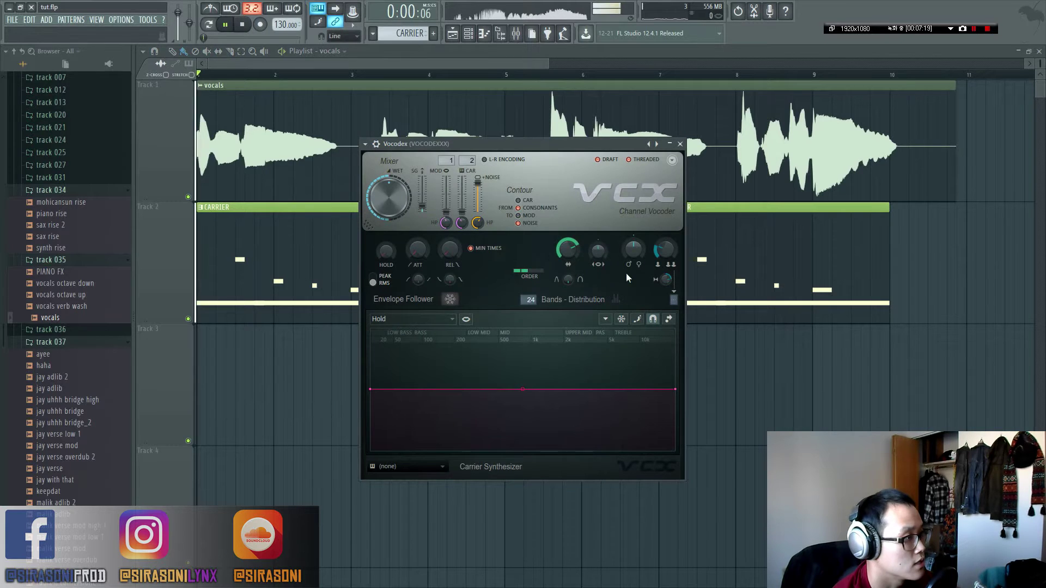
{"action": "key", "text": "space"}
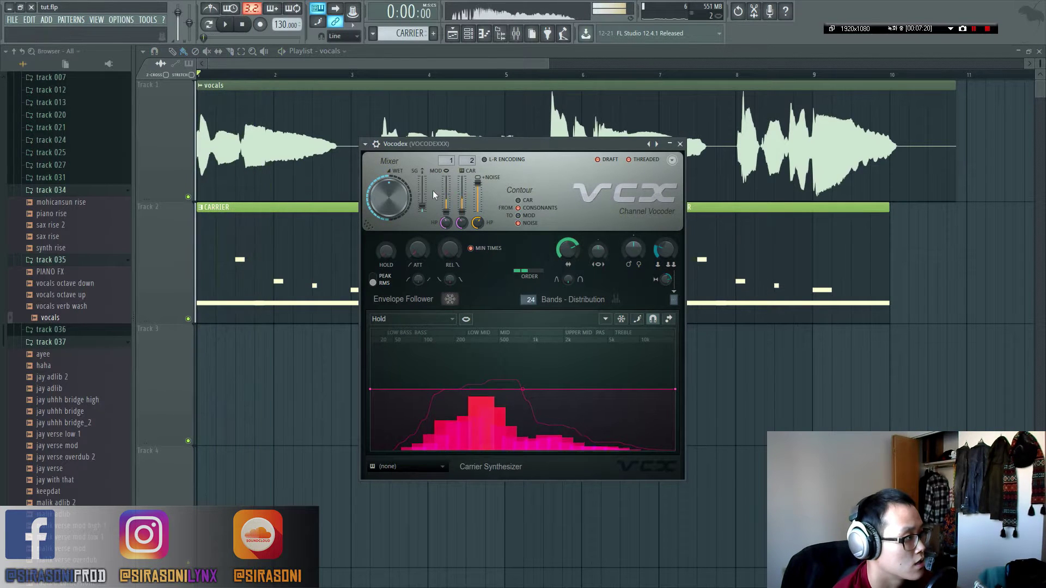
Reset the time-stretching pitch of the vocals clip to its default and bring the Vocodex window back.
{"action": "left_click", "coordinate": [301, 134]}
{"action": "double_click", "coordinate": [301, 135]}
{"action": "left_click", "coordinate": [397, 212], "text": "alt"}
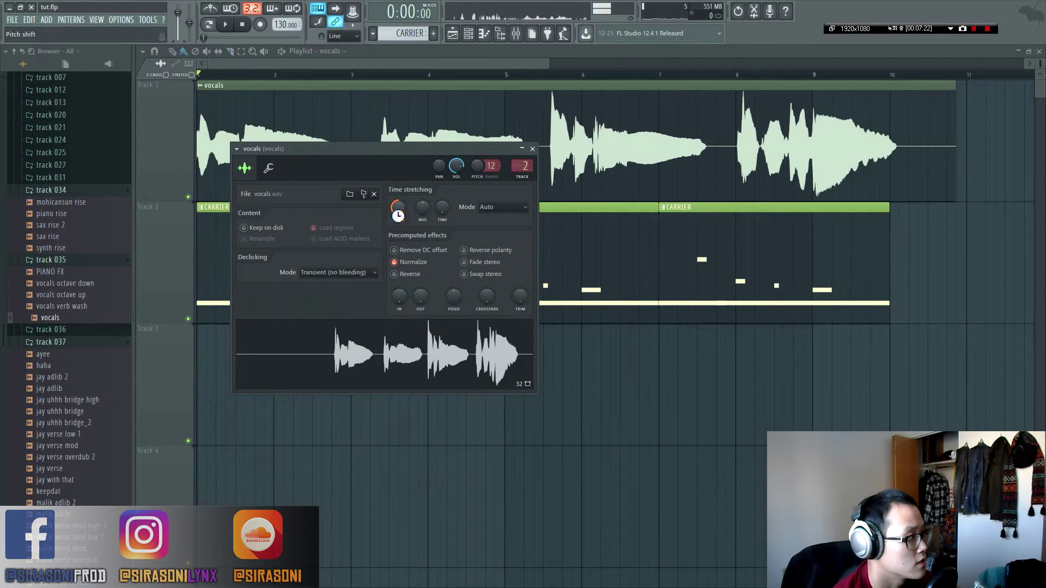
{"action": "key", "text": "F6"}
{"action": "key", "text": "Tab"}
{"action": "key", "text": "Tab"}
{"action": "key", "text": "Tab"}
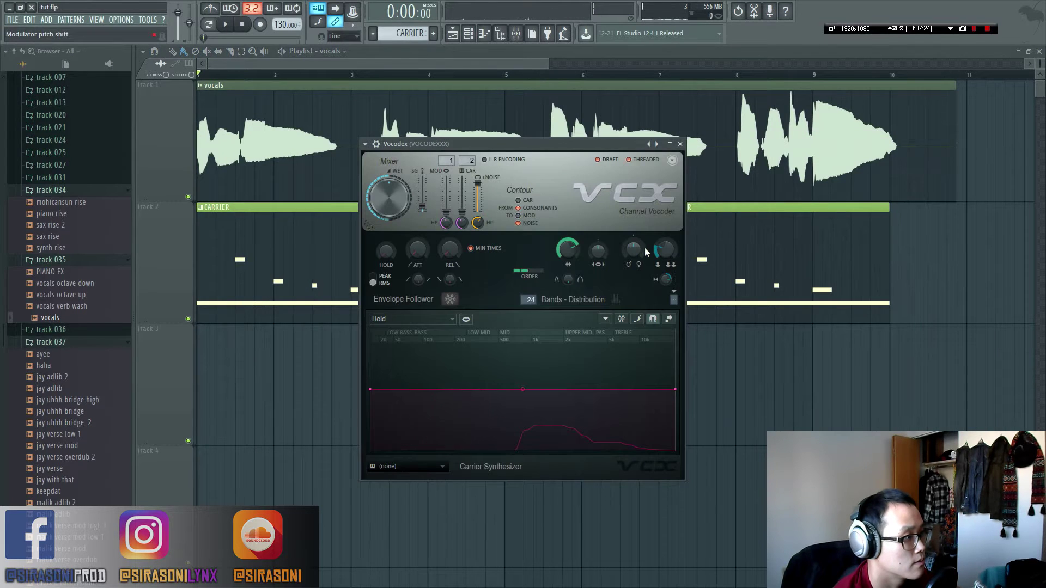
Lower the Vocodex modulator pitch shift during playback and bring it back to +0 cents.
{"action": "left_click_drag", "start_coordinate": [631, 251], "coordinate": [632, 240]}
{"action": "key", "text": "space"}
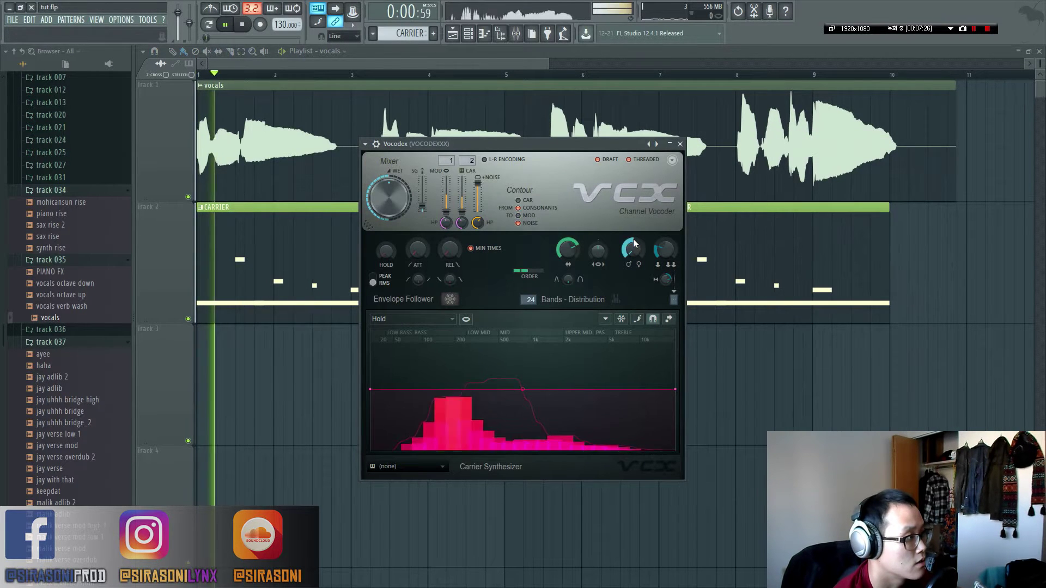
{"action": "left_click_drag", "start_coordinate": [634, 252], "coordinate": [634, 218]}
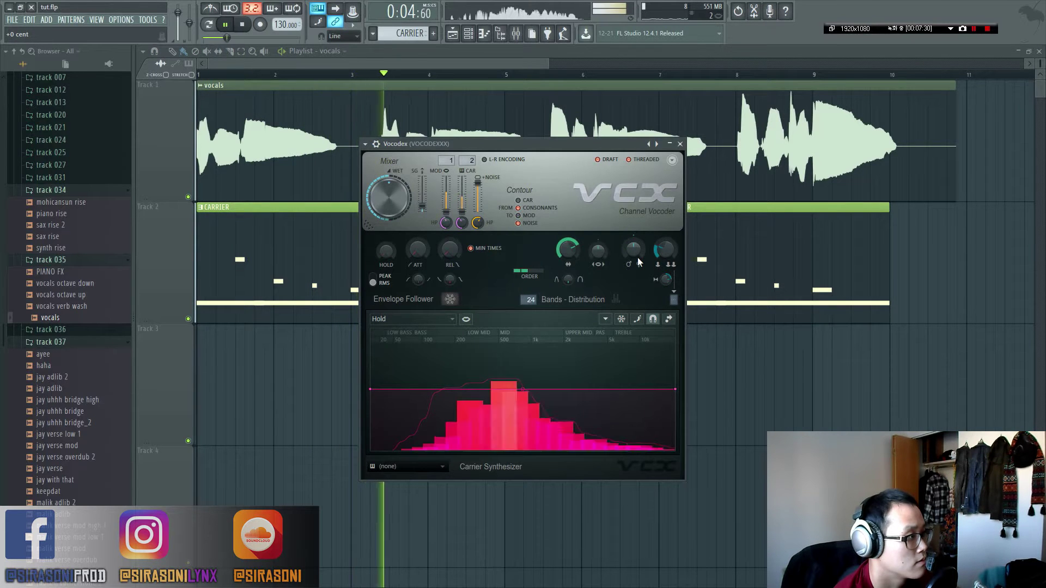
{"action": "key", "text": "space"}
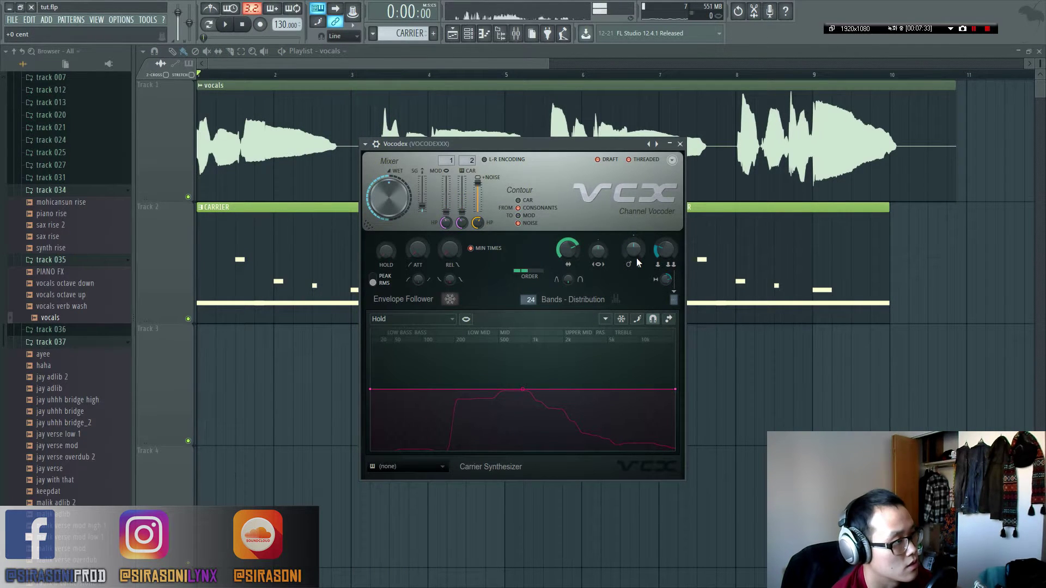
{"action": "left_click", "coordinate": [438, 320]}
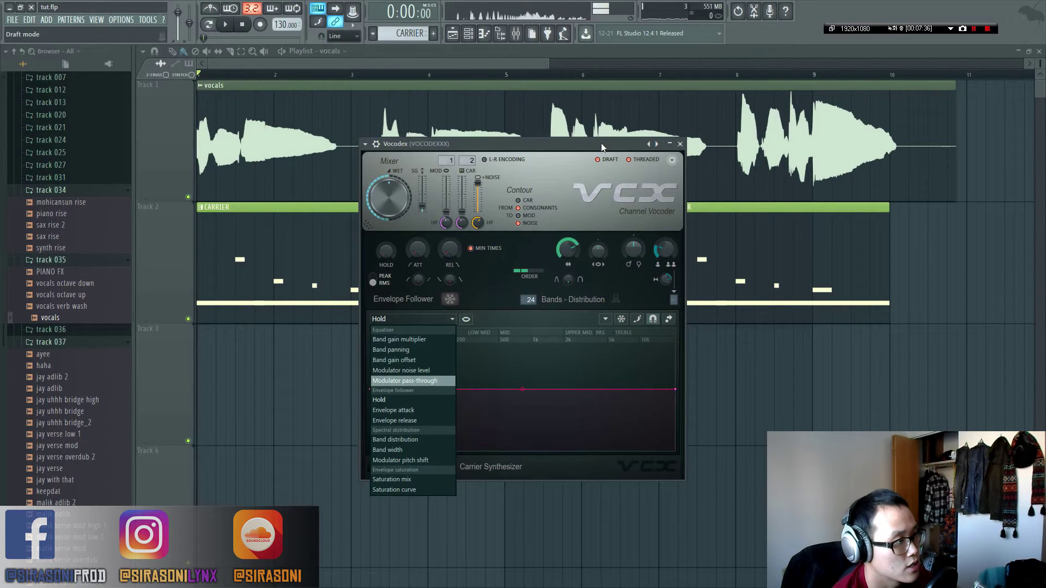
{"action": "left_click", "coordinate": [611, 162]}
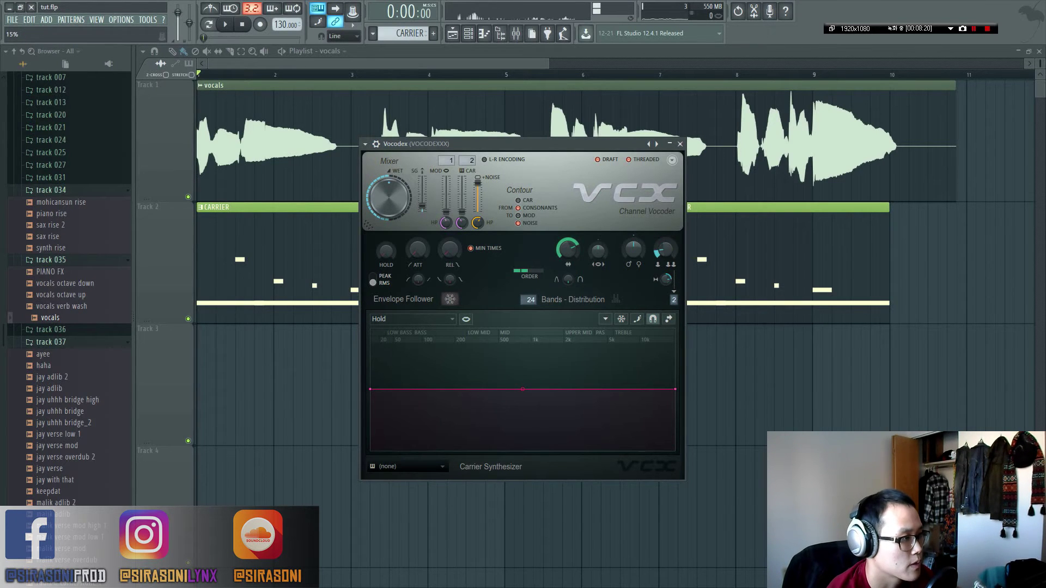
Audition the modulator unison shift at 100% and 4% during playback, and settle on a moderate amount.
{"action": "scroll", "coordinate": [670, 247], "scroll_direction": "up", "scroll_amount": 3}
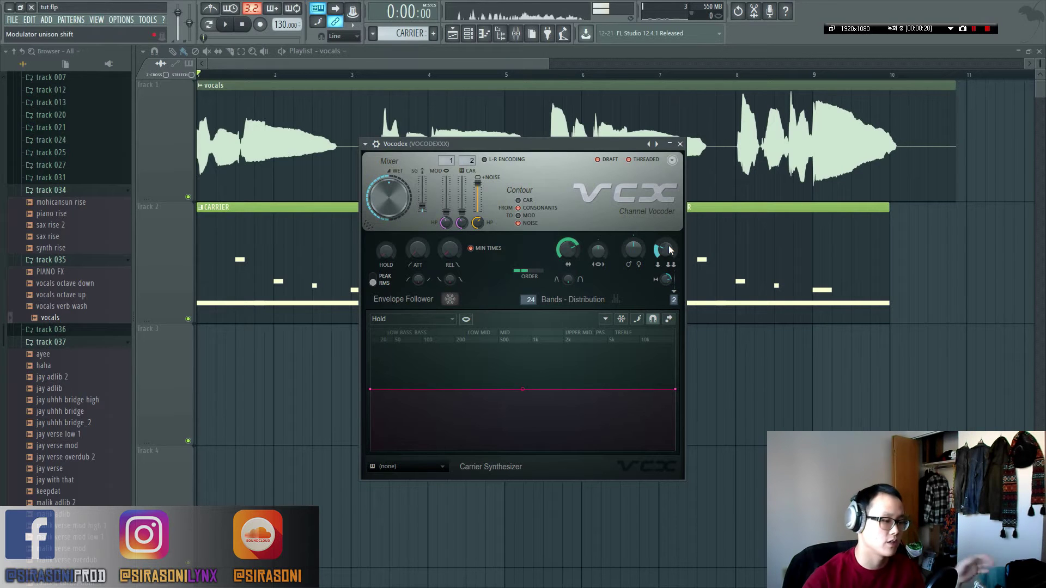
{"action": "key", "text": "space"}
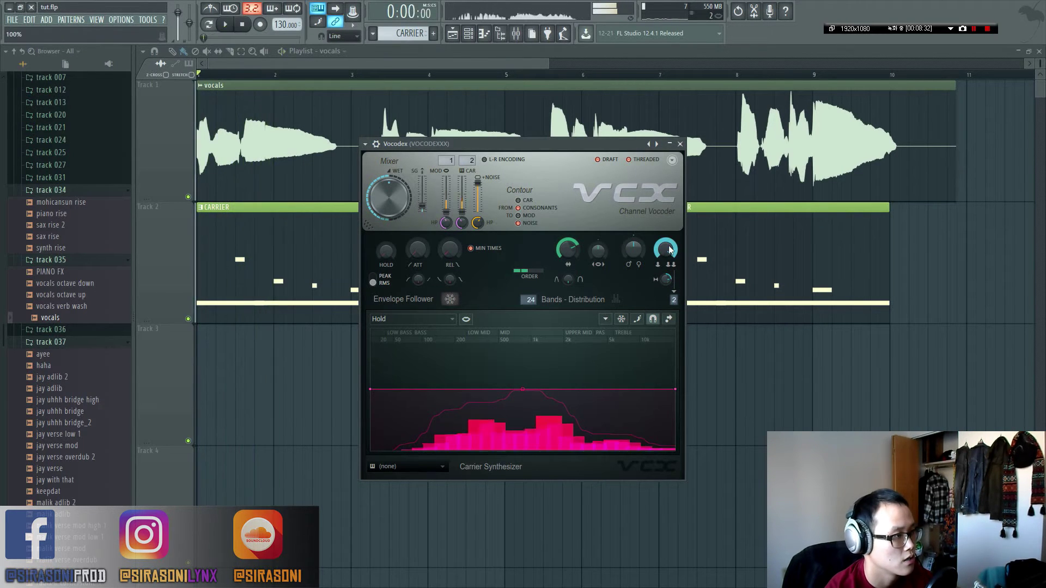
{"action": "key", "text": "space"}
{"action": "key", "text": "space"}
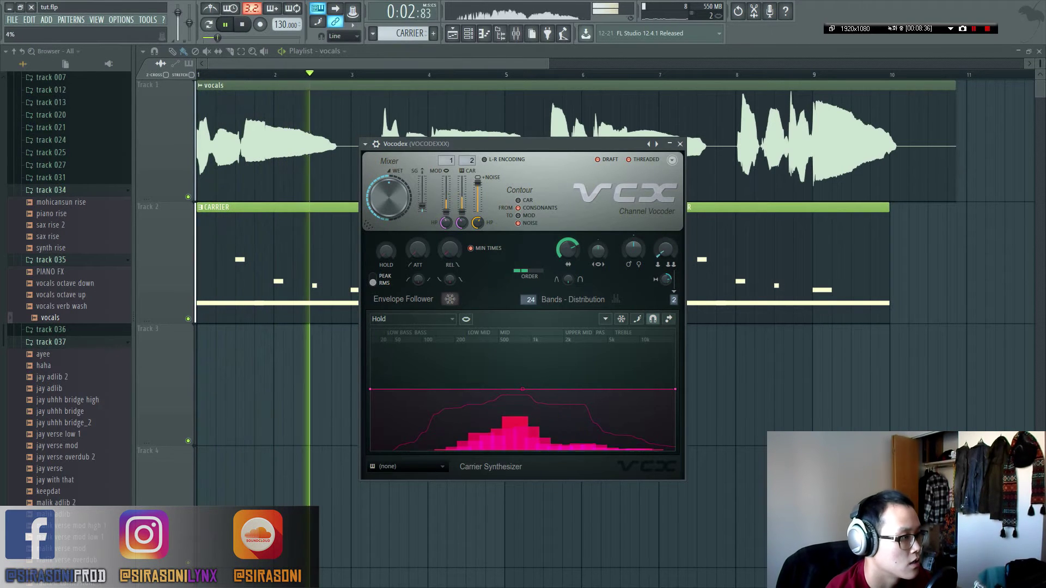
{"action": "key", "text": "space"}
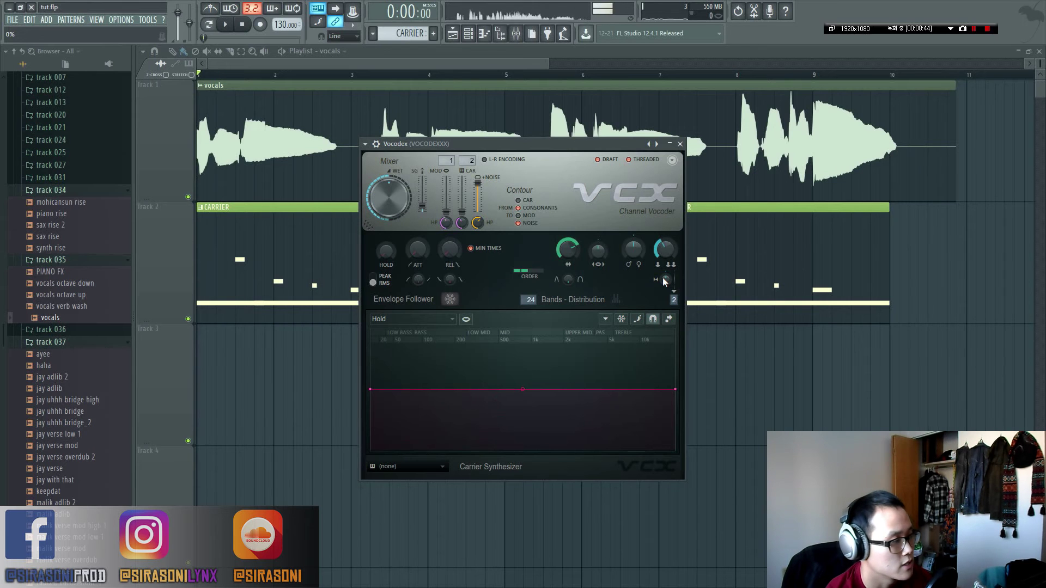
Audition the modulator unison panning at 100% and -71% during playback, and set it back to 0%.
{"action": "left_click_drag", "start_coordinate": [664, 280], "coordinate": [664, 272]}
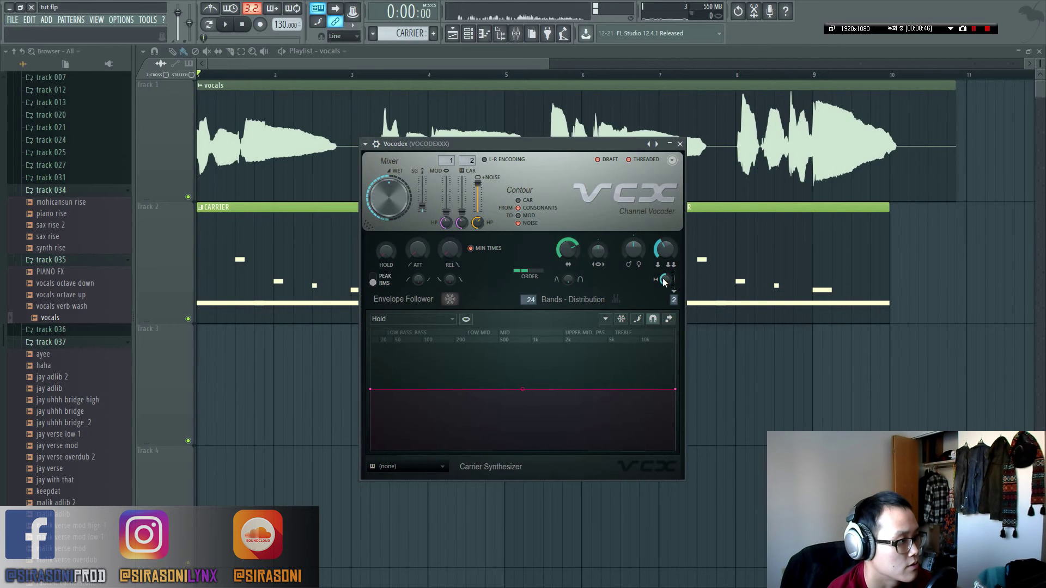
{"action": "key", "text": "space"}
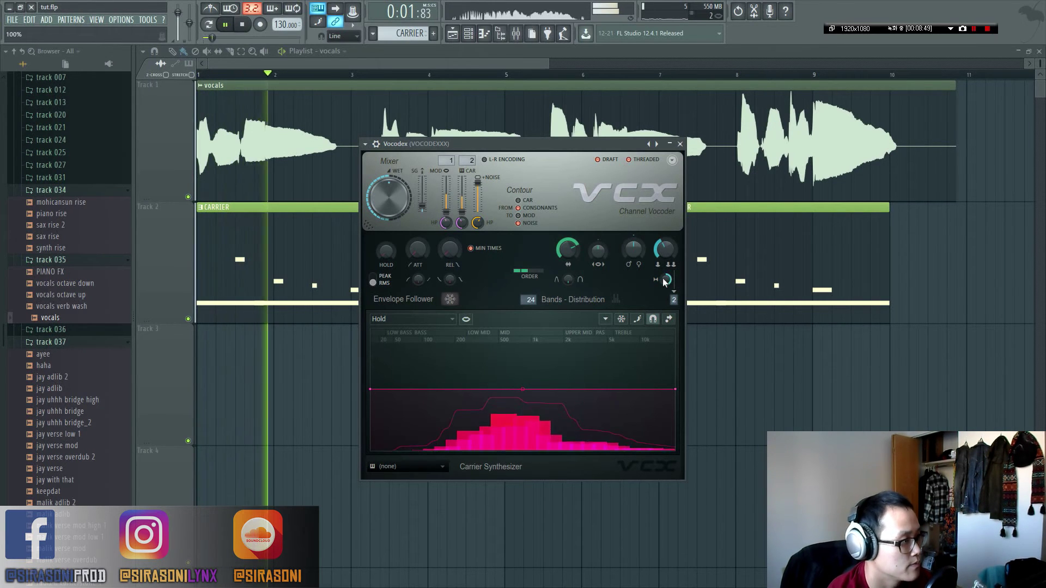
{"action": "key", "text": "space"}
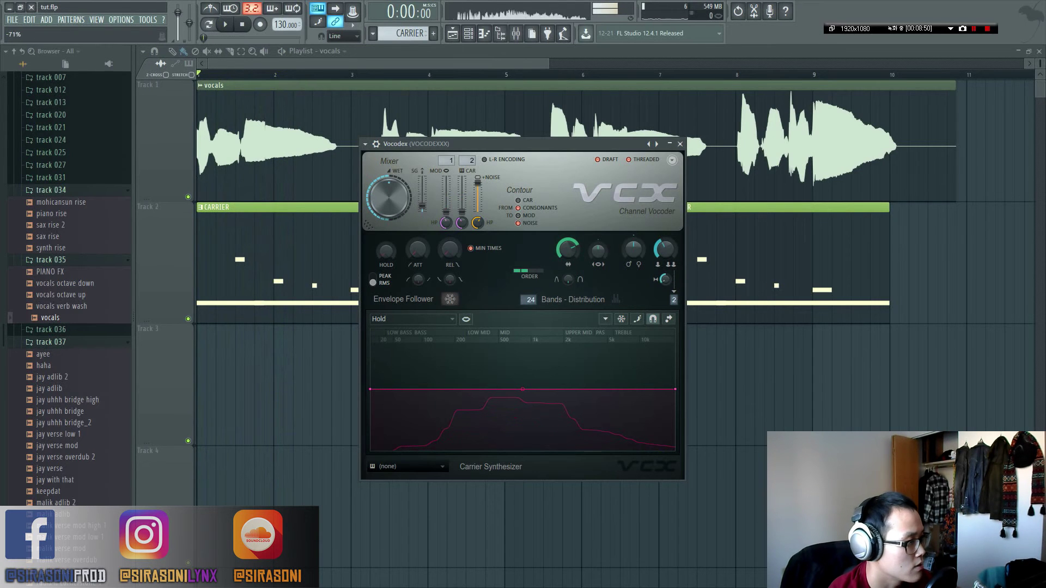
{"action": "left_click_drag", "start_coordinate": [662, 279], "coordinate": [663, 240]}
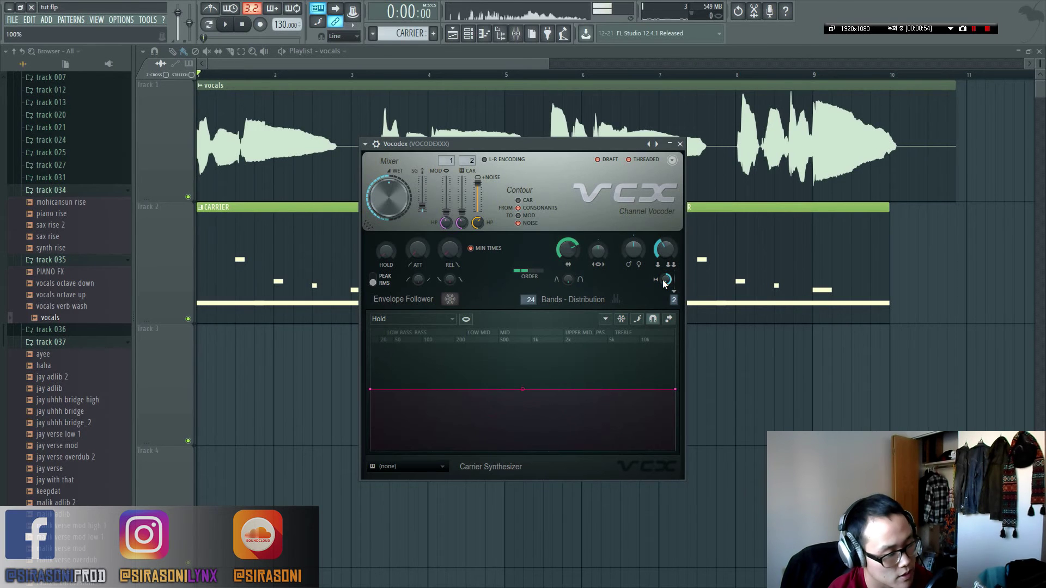
{"action": "key", "text": "space"}
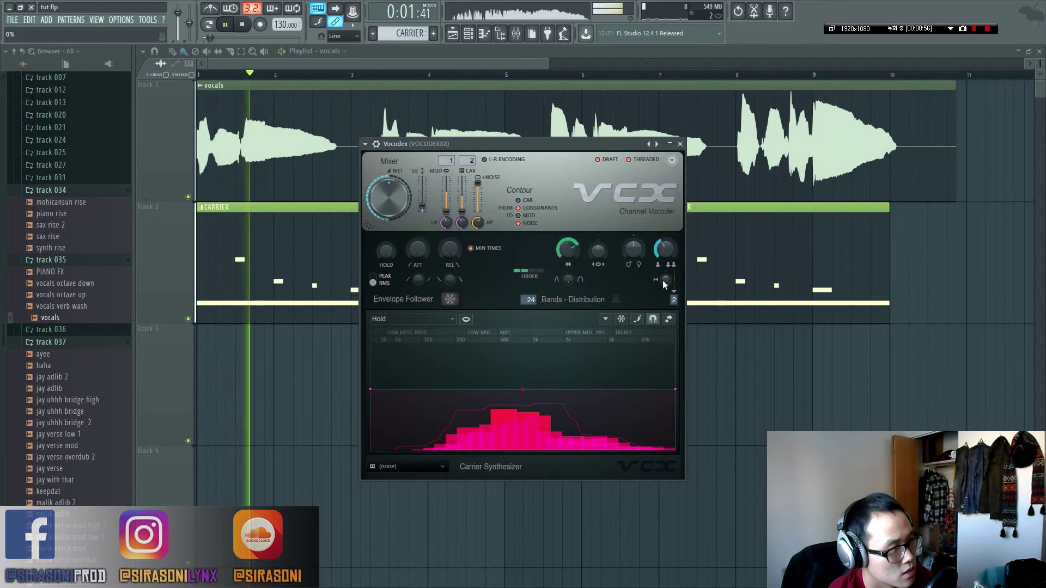
{"action": "key", "text": "space"}
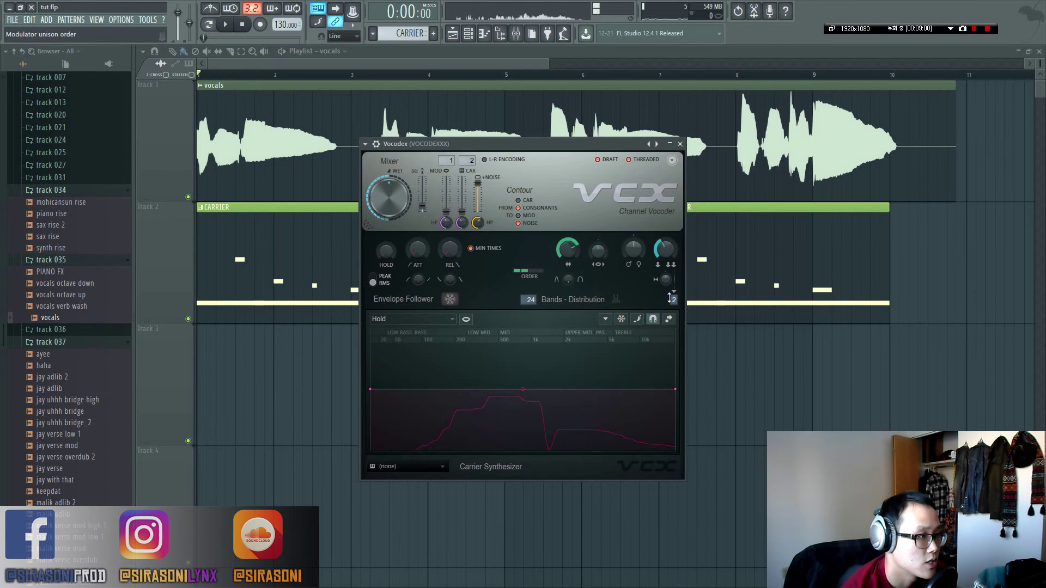
Try a modulator unison order of 3, and switch the unison order off.
{"action": "scroll", "coordinate": [670, 298], "scroll_direction": "down", "scroll_amount": 1}
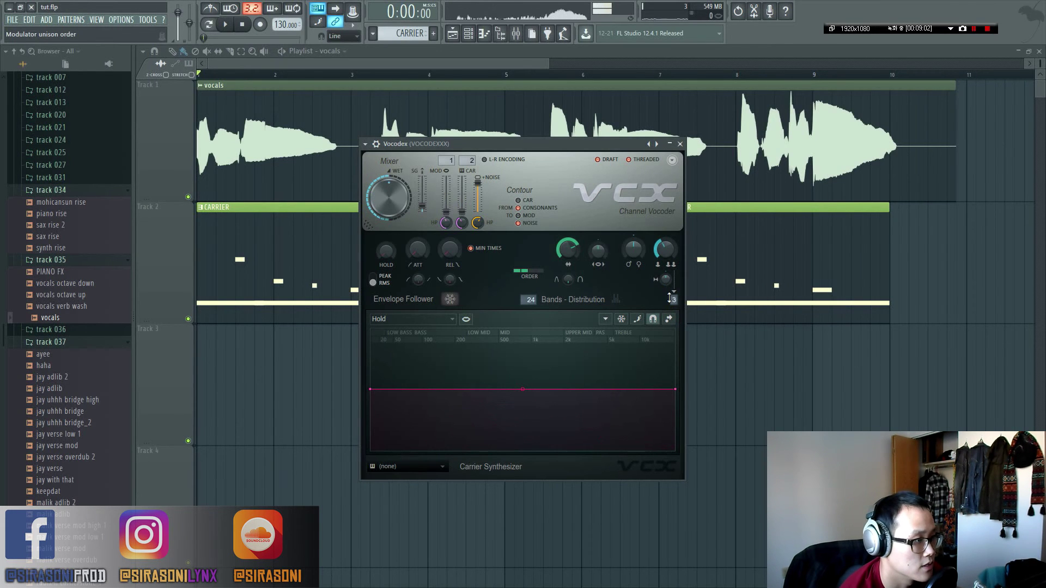
{"action": "scroll", "coordinate": [671, 298], "scroll_direction": "down", "scroll_amount": 1}
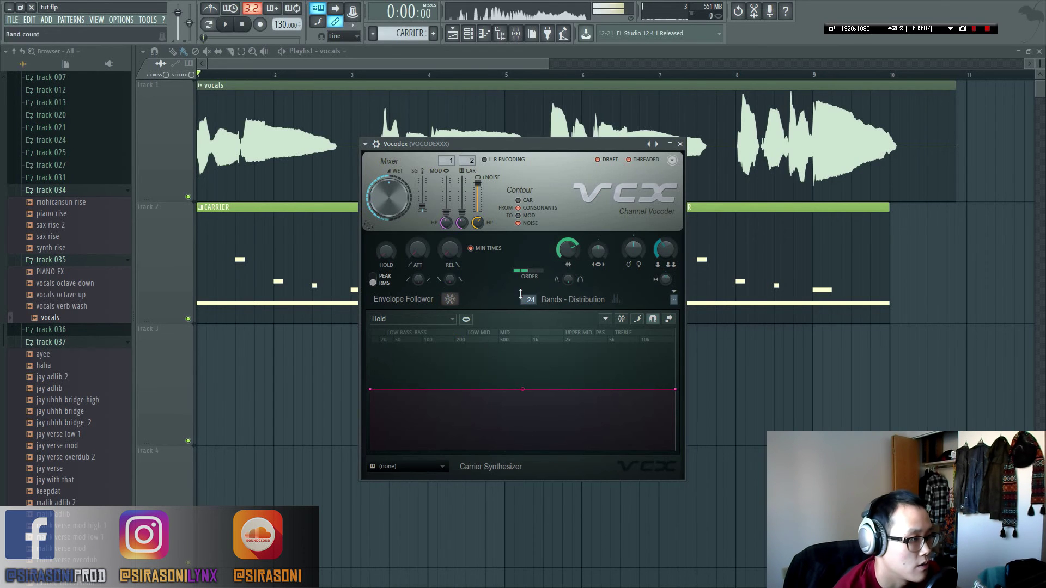
Toggle the Envelope Follower's freeze on and off again.
{"action": "left_click", "coordinate": [450, 299]}
{"action": "left_click", "coordinate": [451, 301]}
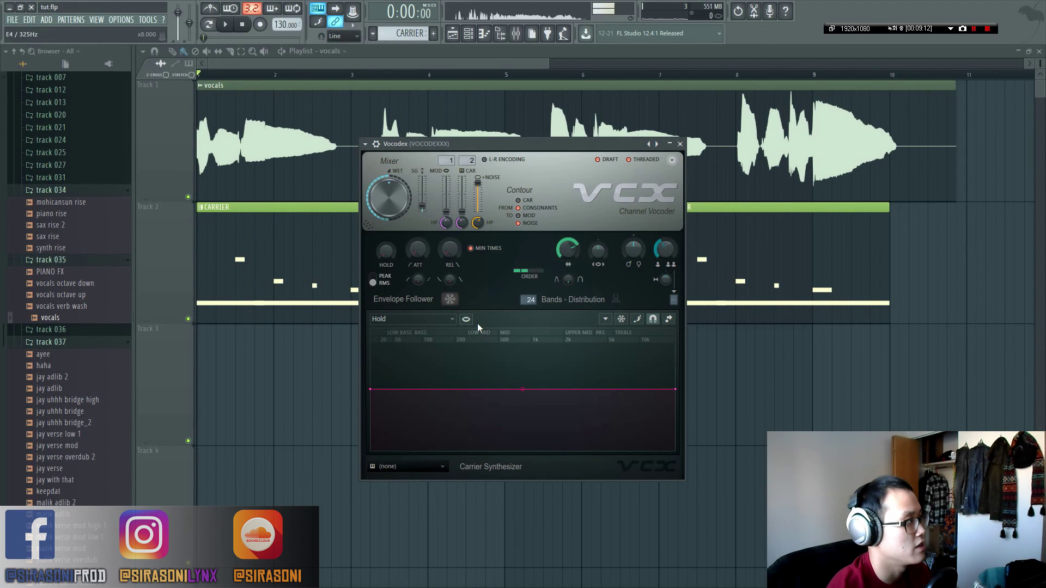
{"action": "left_click", "coordinate": [451, 301]}
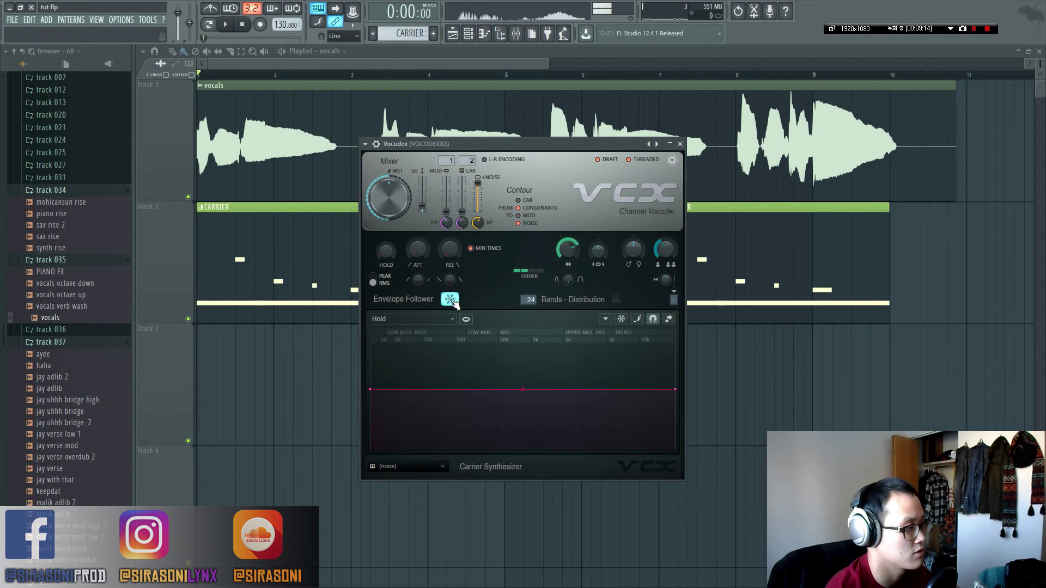
{"action": "left_click", "coordinate": [451, 300]}
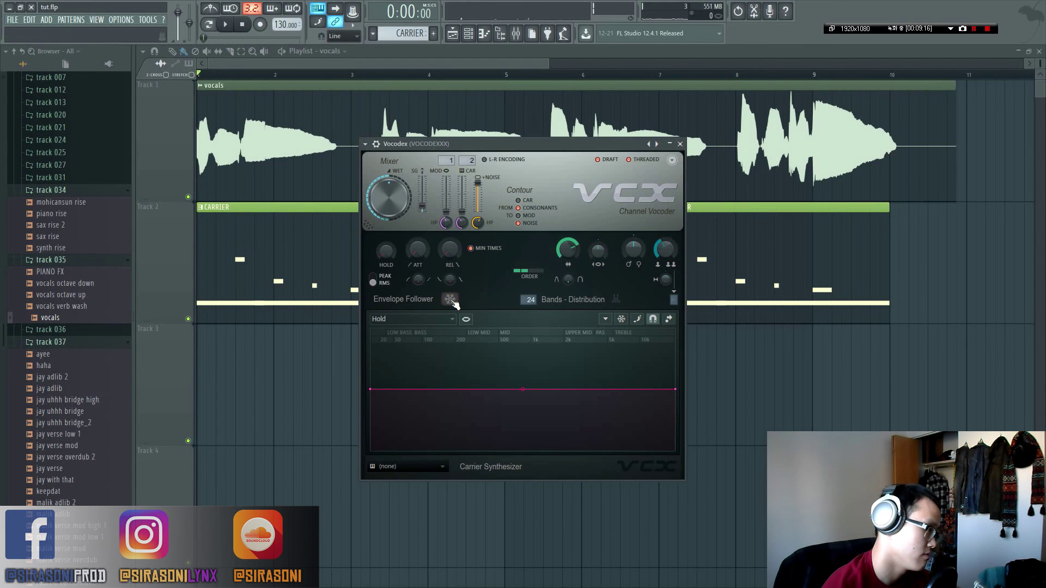